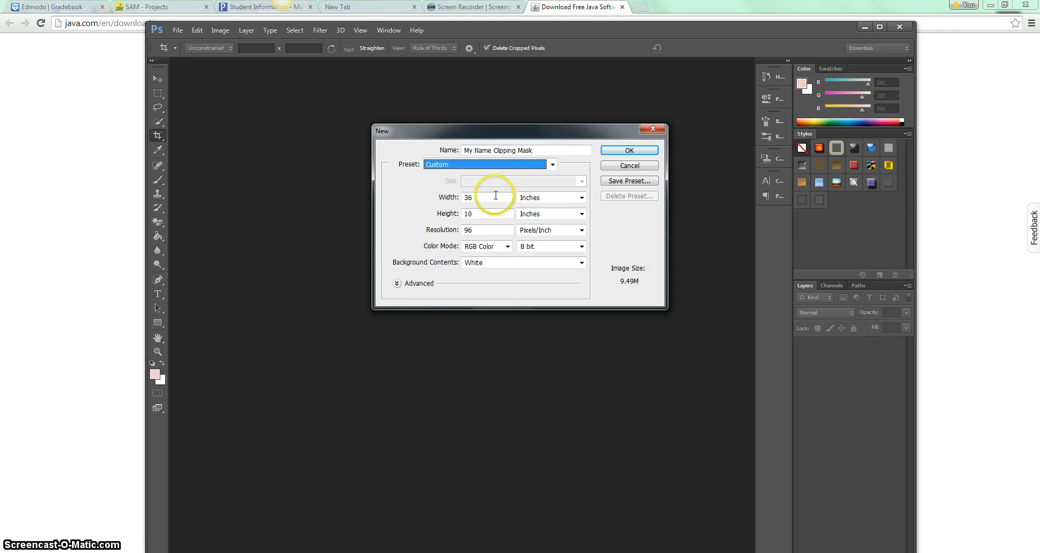
Create the new document at 11 inches wide by 8.5 inches high with a resolution of 300 pixels per inch
{"action": "double_click", "coordinate": [494, 196]}
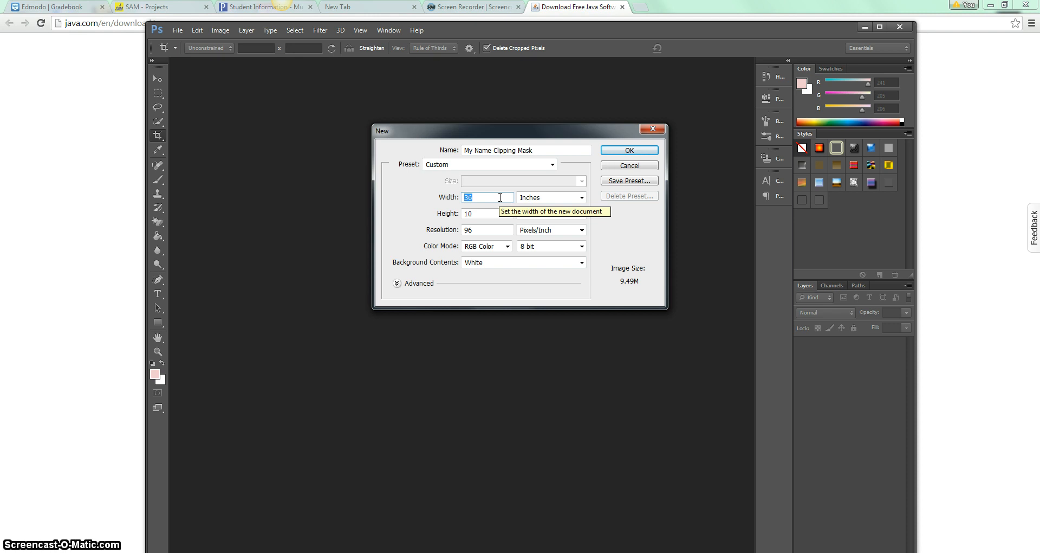
{"action": "type", "text": "11"}
{"action": "key", "text": "Tab"}
{"action": "key", "text": "Tab"}
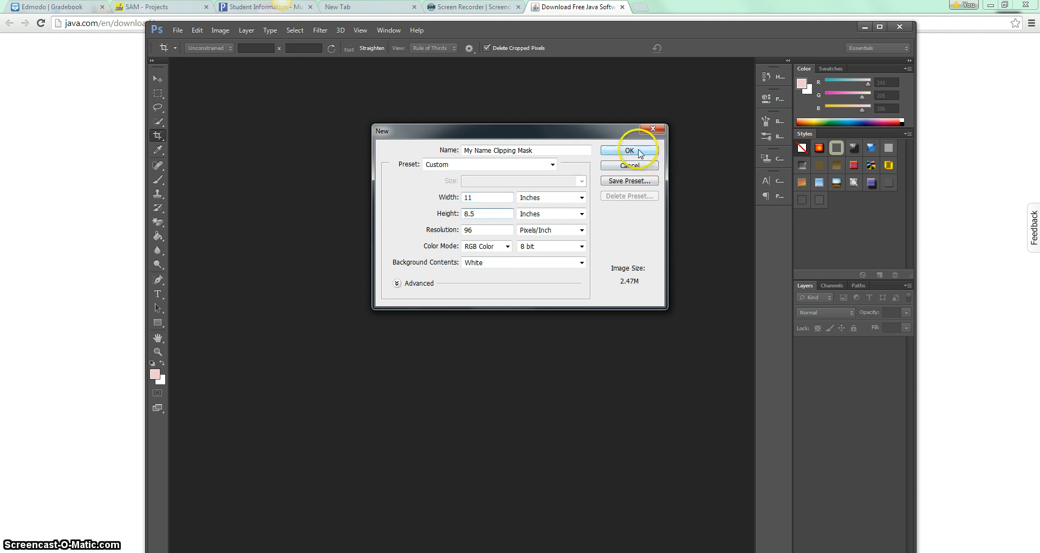
{"action": "left_click", "coordinate": [447, 234]}
{"action": "type", "text": "300"}
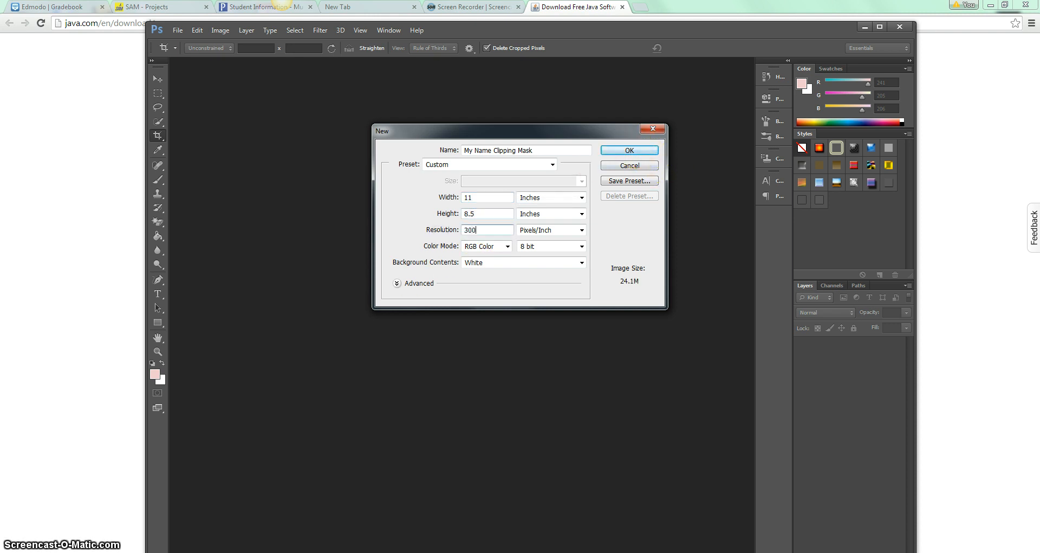
{"action": "left_click", "coordinate": [643, 150]}
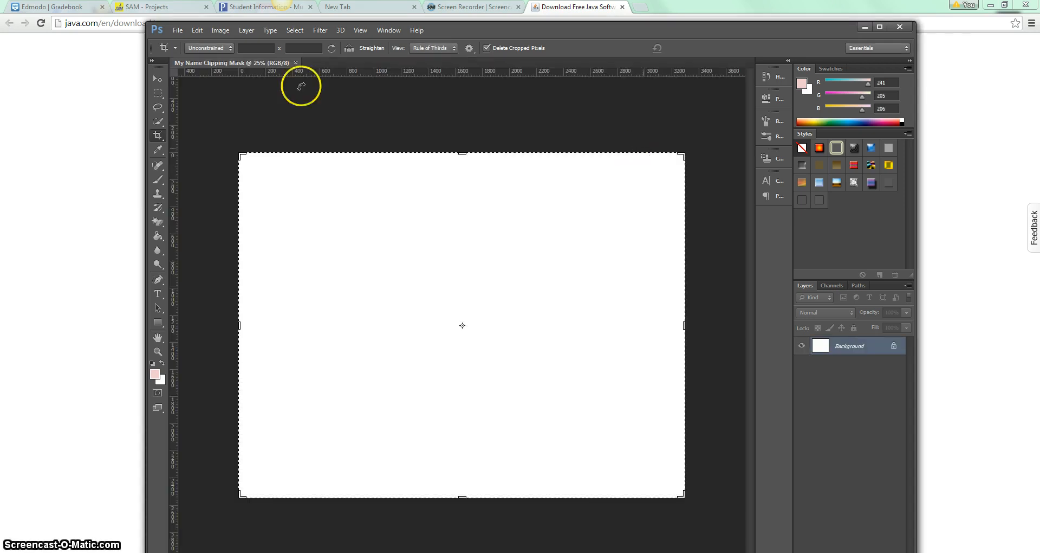
Add a text layer containing the teacher's title and surname on the blank canvas
{"action": "left_click", "coordinate": [157, 294]}
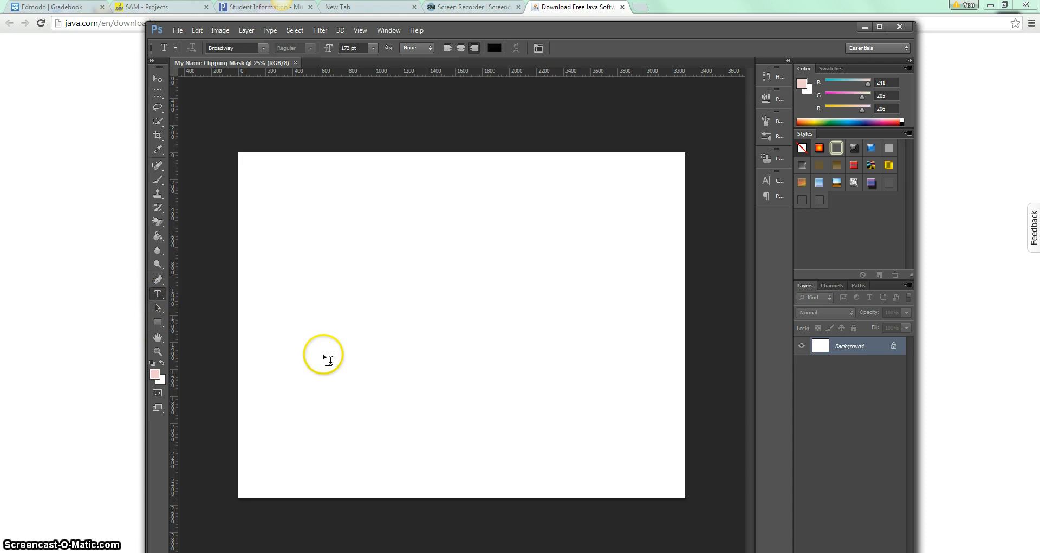
{"action": "left_click", "coordinate": [308, 324]}
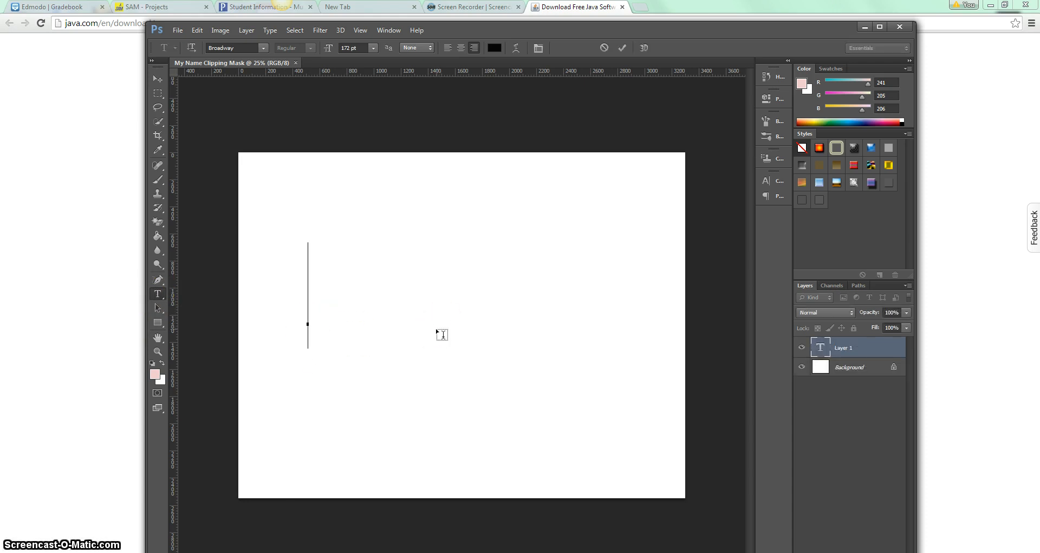
{"action": "type", "text": "Sory"}
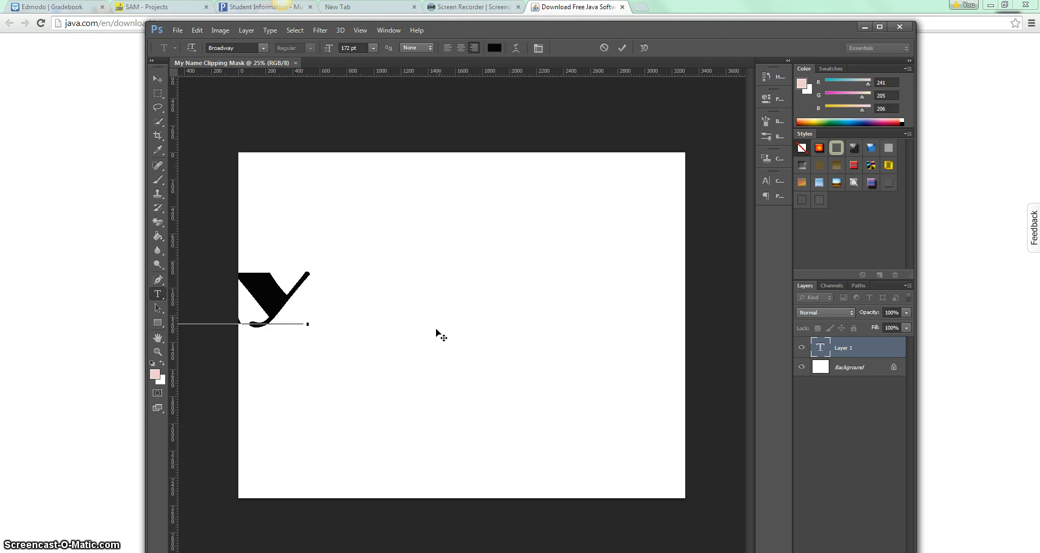
{"action": "left_click", "coordinate": [622, 48]}
Narrow the name text to about 60% of its width and position it fully within the canvas
{"action": "left_click", "coordinate": [164, 79]}
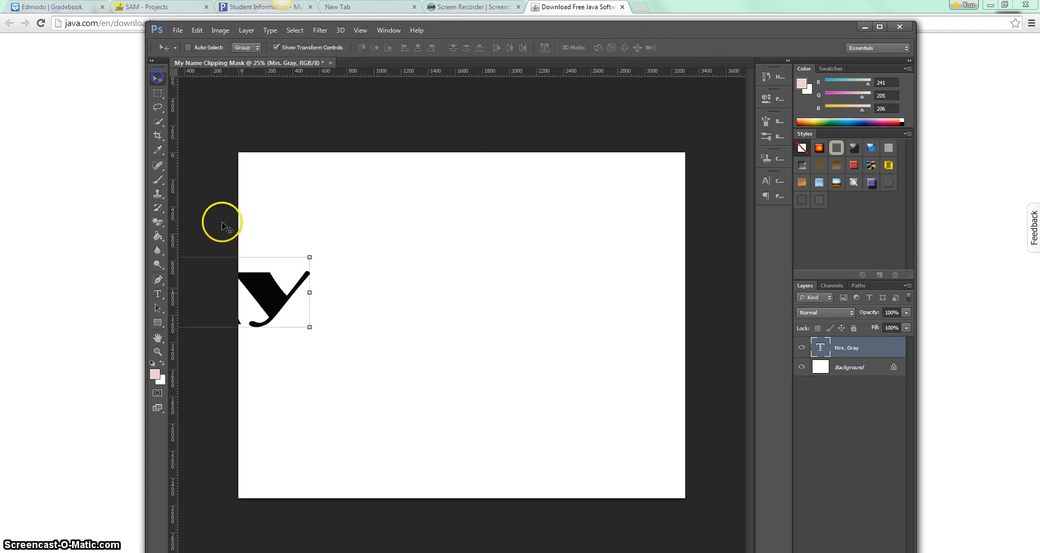
{"action": "left_click_drag", "start_coordinate": [274, 306], "coordinate": [637, 309]}
{"action": "left_click_drag", "start_coordinate": [669, 260], "coordinate": [394, 242]}
{"action": "left_click_drag", "start_coordinate": [325, 295], "coordinate": [643, 291]}
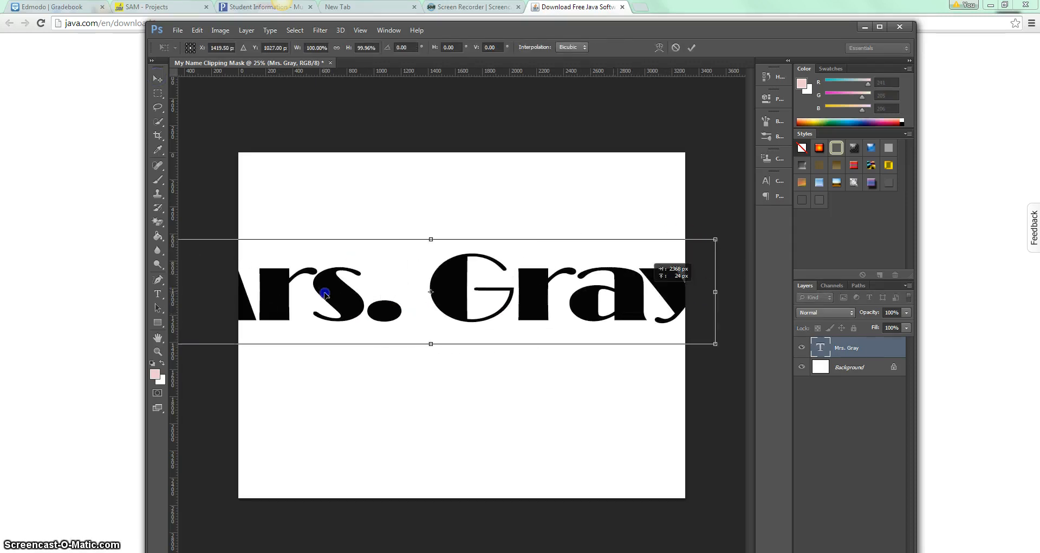
{"action": "left_click_drag", "start_coordinate": [717, 293], "coordinate": [492, 295]}
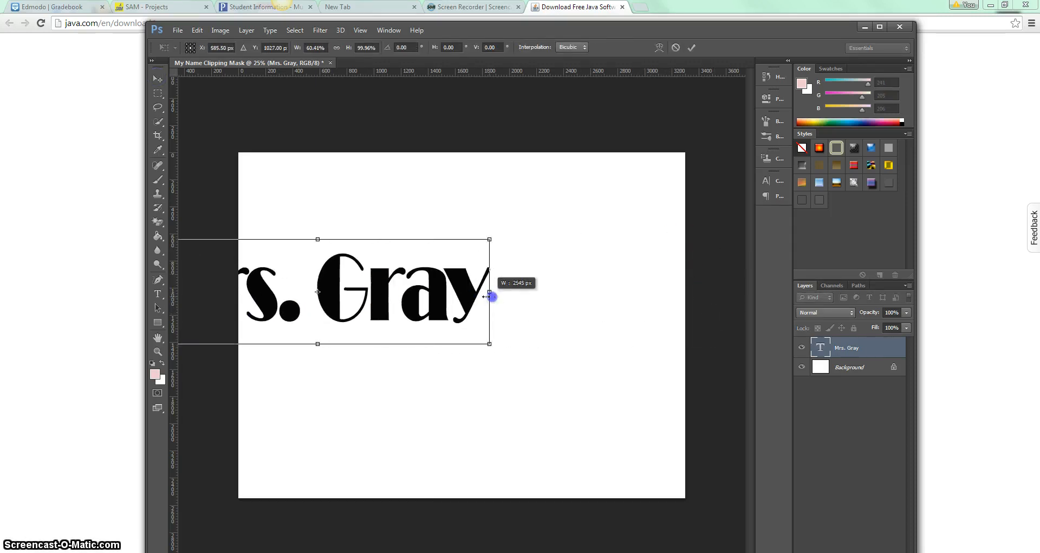
{"action": "left_click_drag", "start_coordinate": [384, 294], "coordinate": [516, 292]}
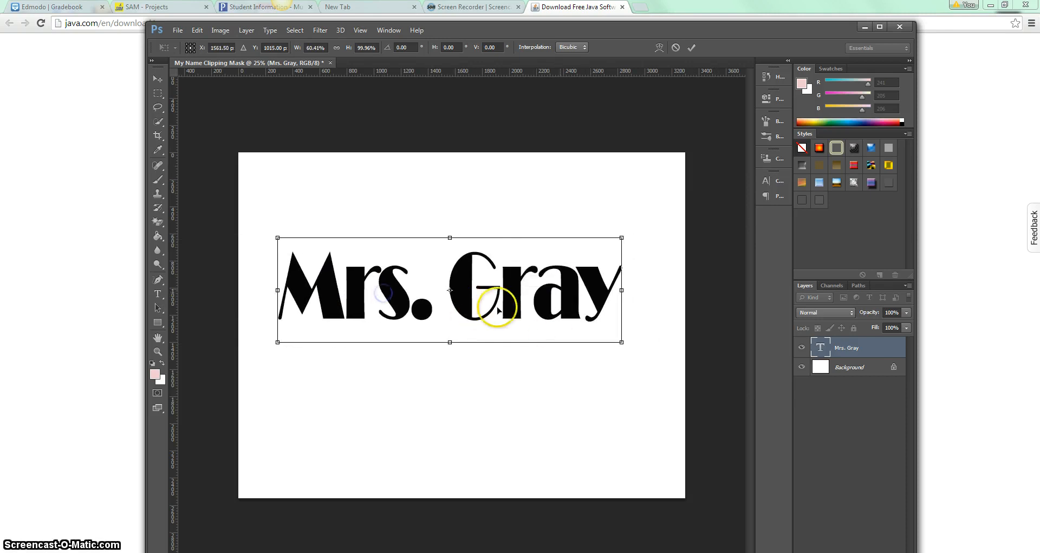
{"action": "left_click", "coordinate": [692, 48]}
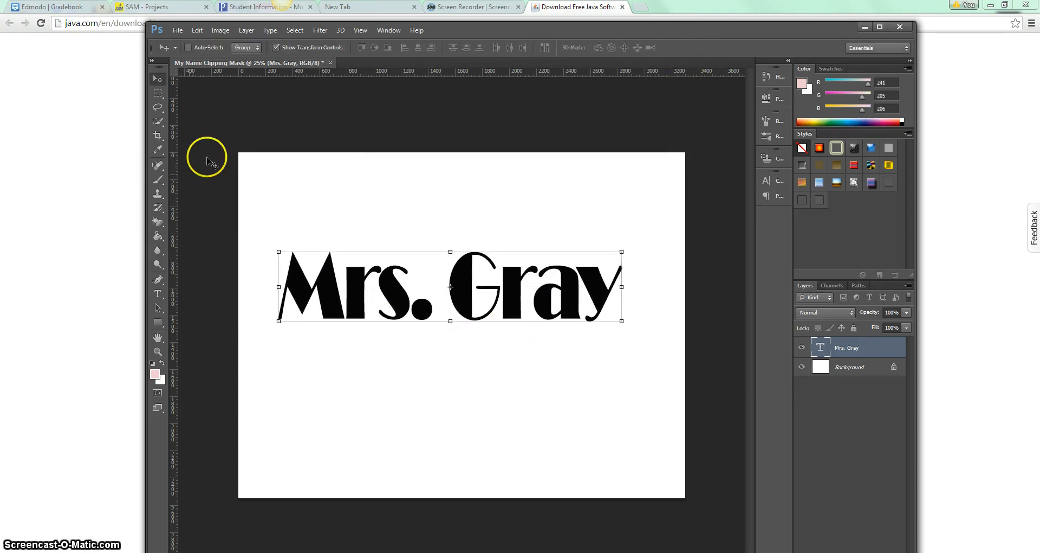
Change the font of the name text from Broadway to Carbon Block
{"action": "double_click", "coordinate": [819, 347]}
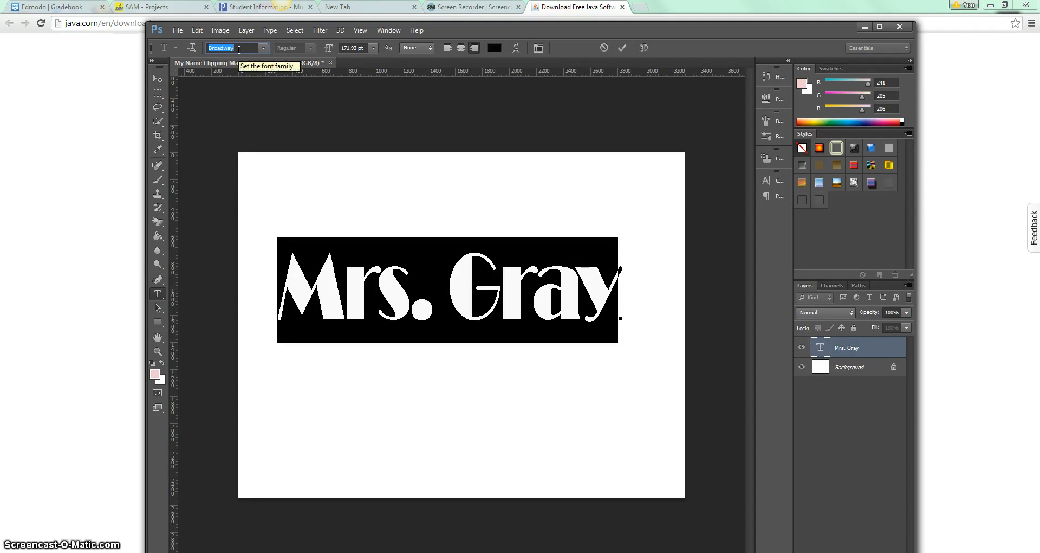
{"action": "key", "text": "Down"}
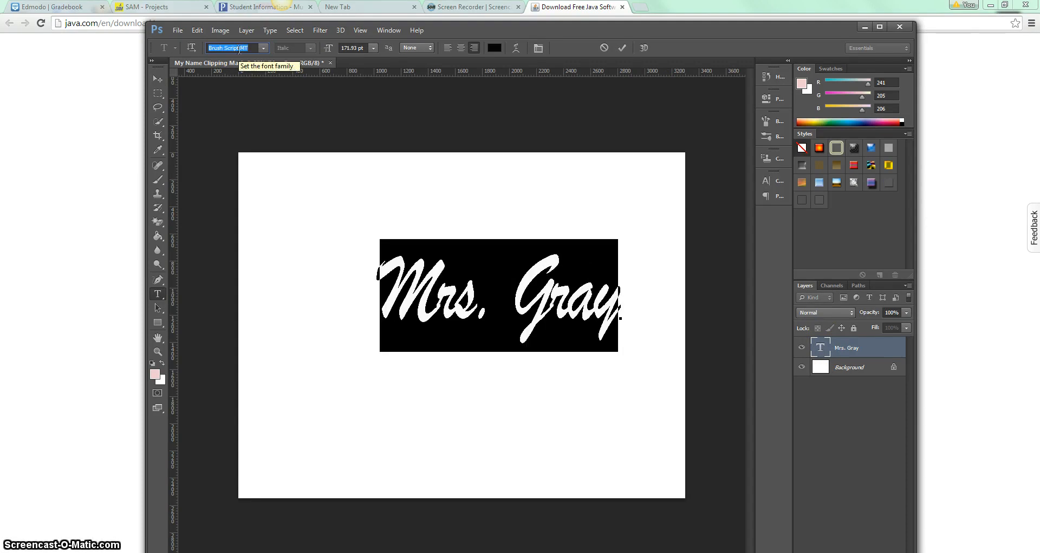
{"action": "key", "text": "Down"}
{"action": "key", "text": "Down"}
{"action": "key", "text": "Down"}
{"action": "key", "text": "Down"}
{"action": "key", "text": "Down"}
{"action": "key", "text": "Down"}
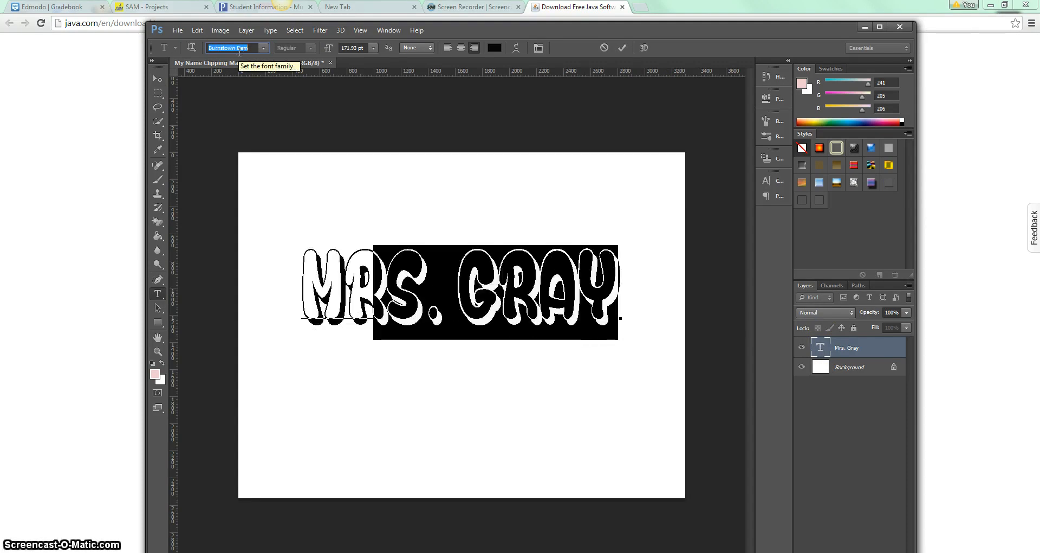
{"action": "key", "text": "Down"}
{"action": "key", "text": "Down"}
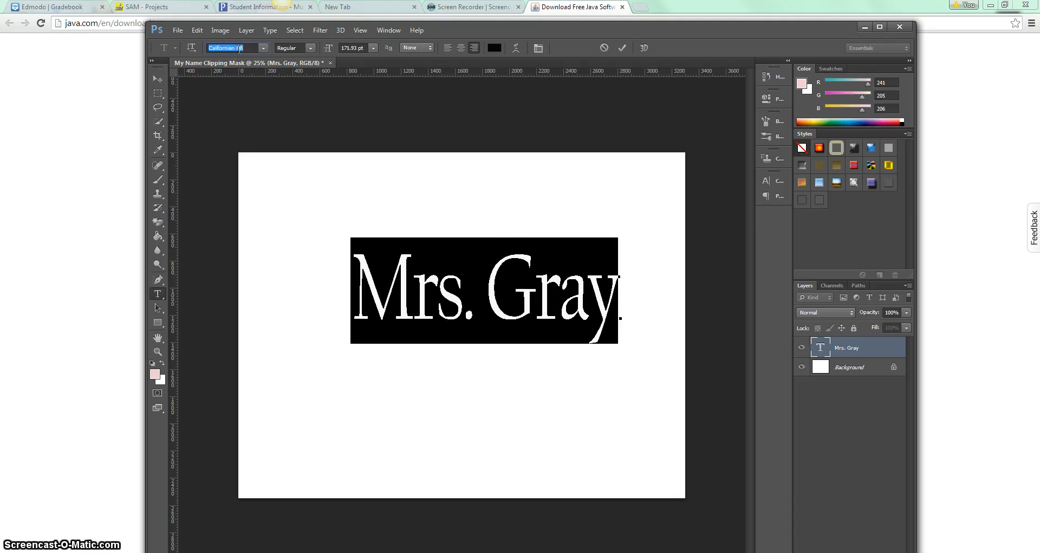
{"action": "key", "text": "Down"}
{"action": "key", "text": "Down"}
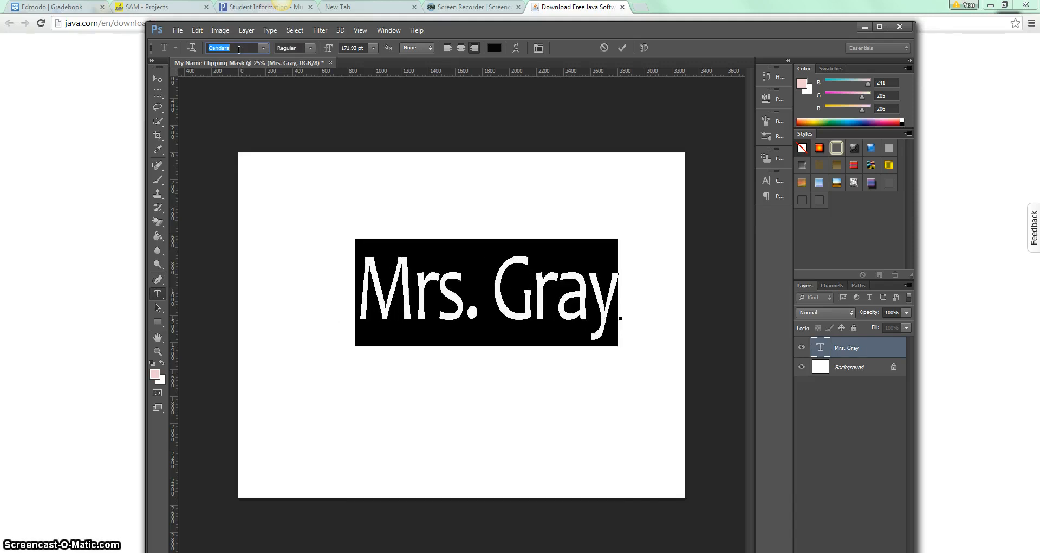
{"action": "key", "text": "Down"}
{"action": "key", "text": "Up"}
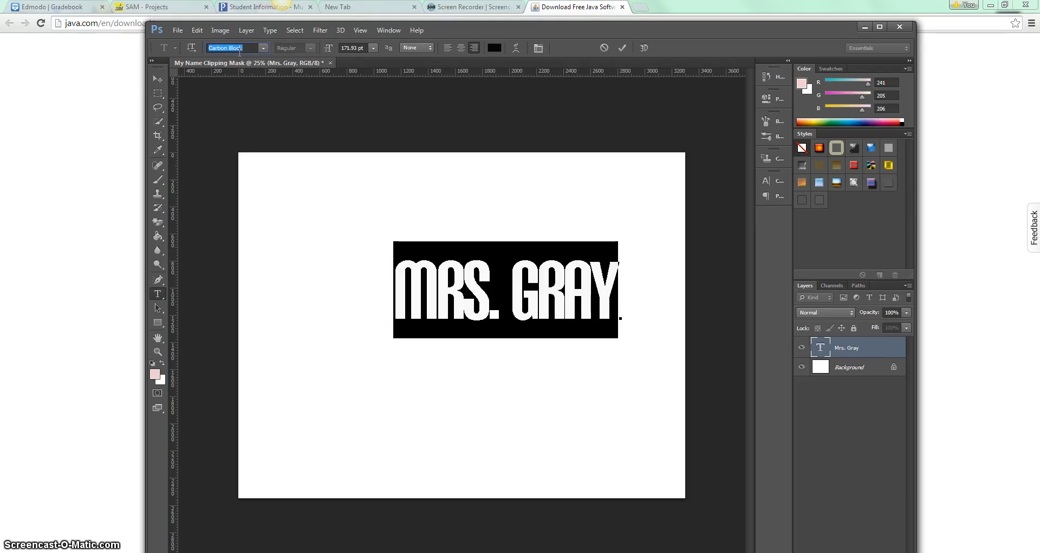
{"action": "left_click", "coordinate": [623, 48]}
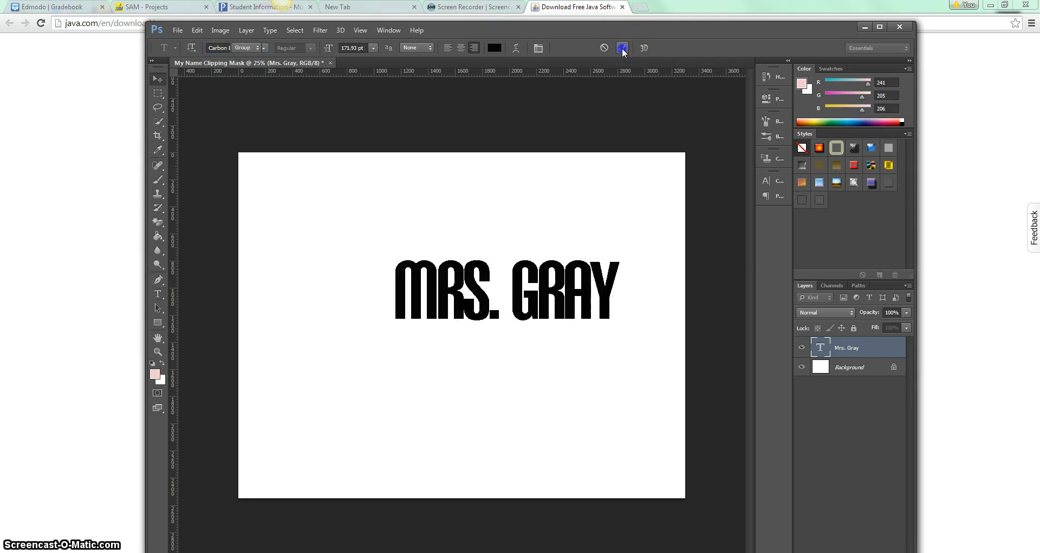
Enlarge the name text to about 179% width and 245% height so it spans most of the canvas width
{"action": "key", "text": "v"}
{"action": "left_click_drag", "start_coordinate": [395, 260], "coordinate": [265, 220]}
{"action": "left_click_drag", "start_coordinate": [491, 298], "coordinate": [672, 438]}
{"action": "left_click_drag", "start_coordinate": [576, 358], "coordinate": [567, 339]}
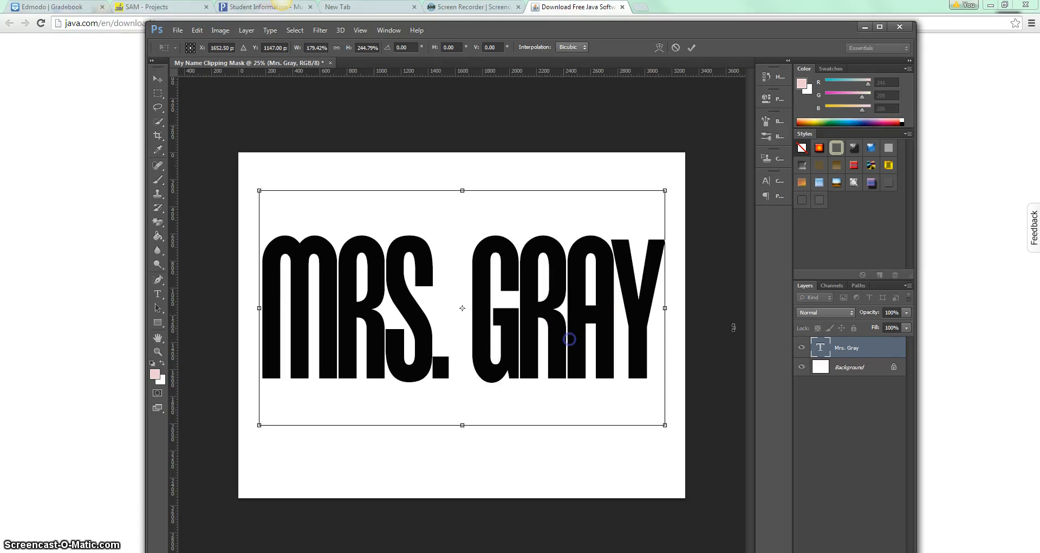
{"action": "left_click", "coordinate": [692, 47]}
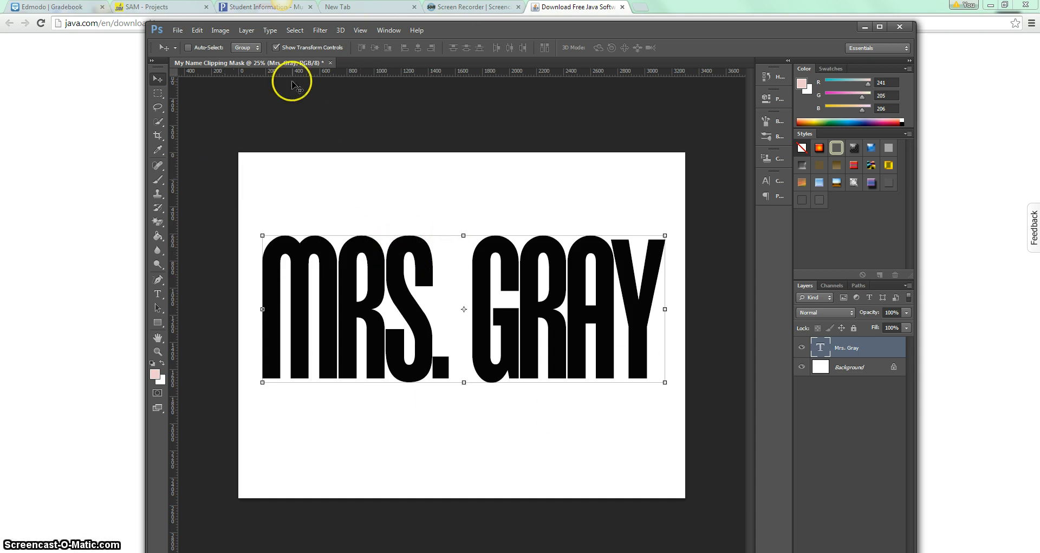
Place the Colorful Pattern2 image from the Clipping Mask Practice folder into the document
{"action": "left_click", "coordinate": [179, 31]}
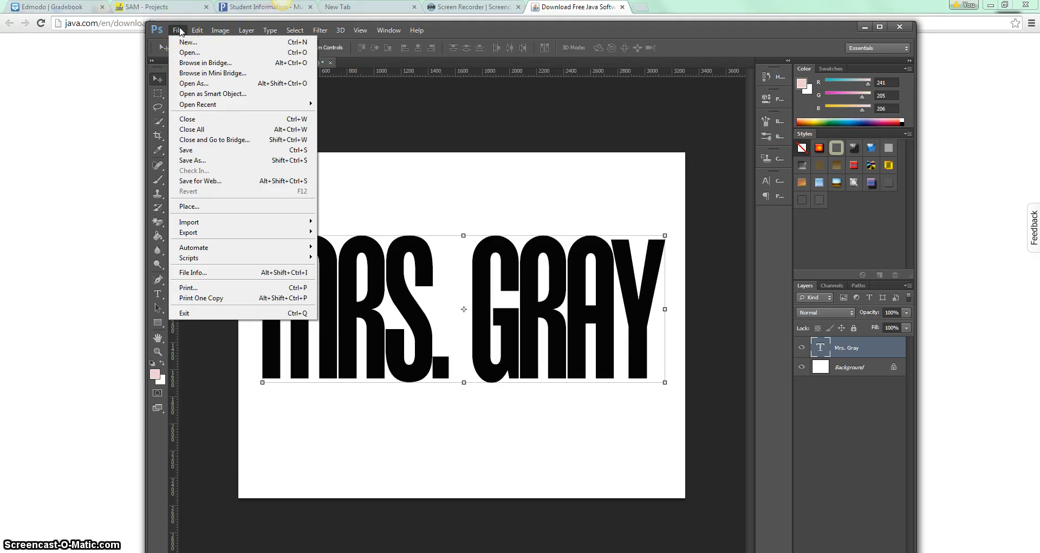
{"action": "left_click", "coordinate": [199, 206]}
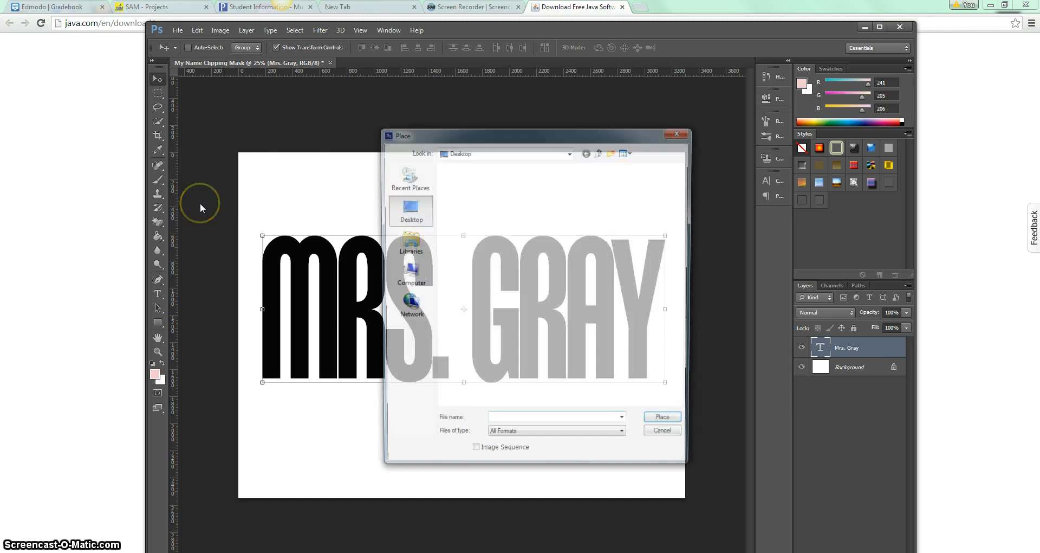
{"action": "left_click", "coordinate": [407, 276]}
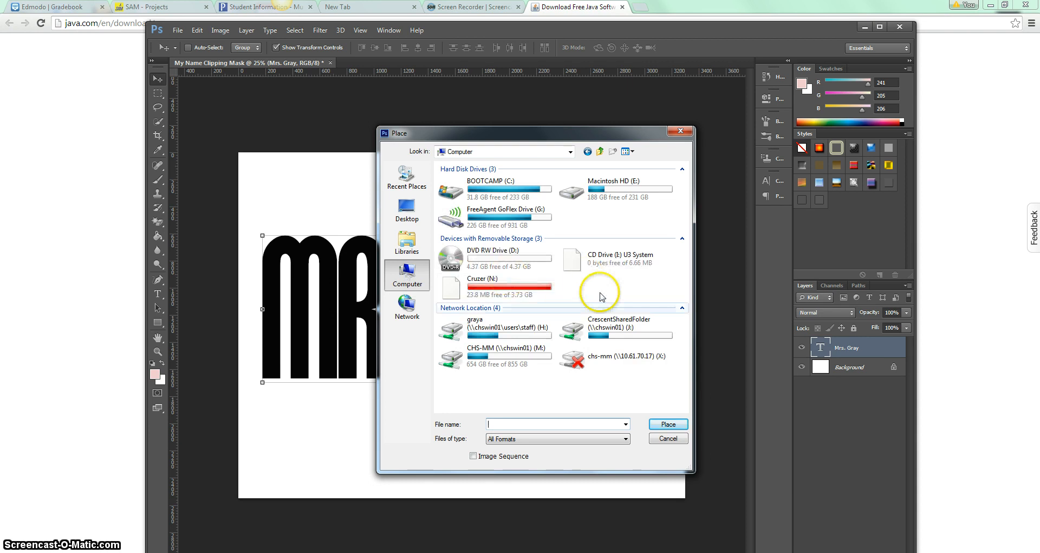
{"action": "left_click", "coordinate": [637, 361]}
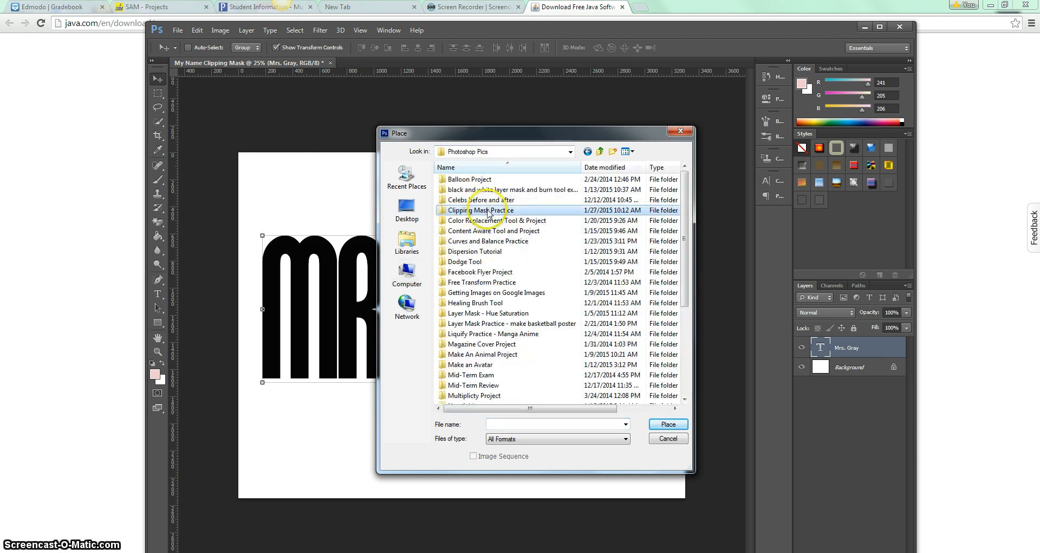
{"action": "double_click", "coordinate": [489, 212]}
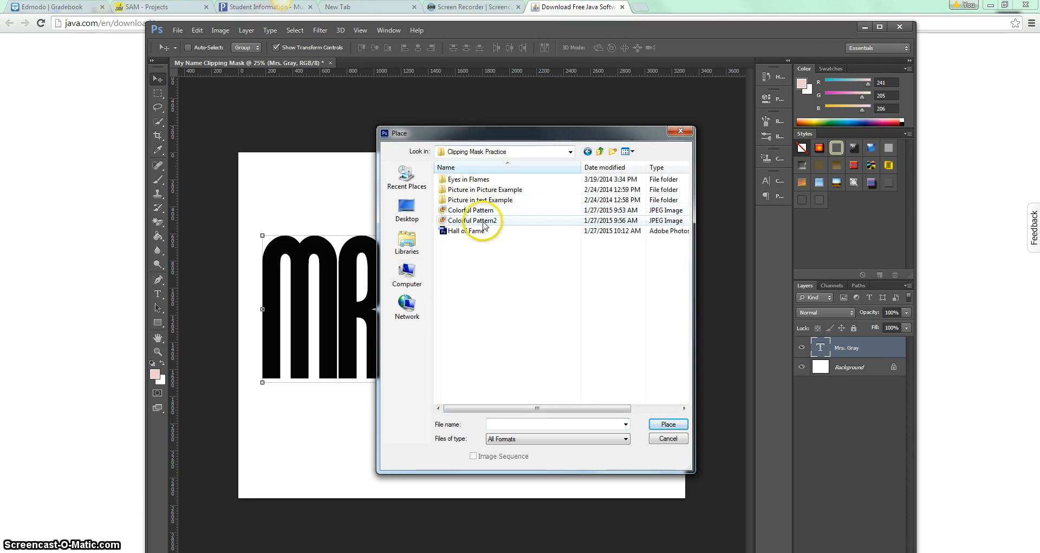
{"action": "double_click", "coordinate": [484, 221]}
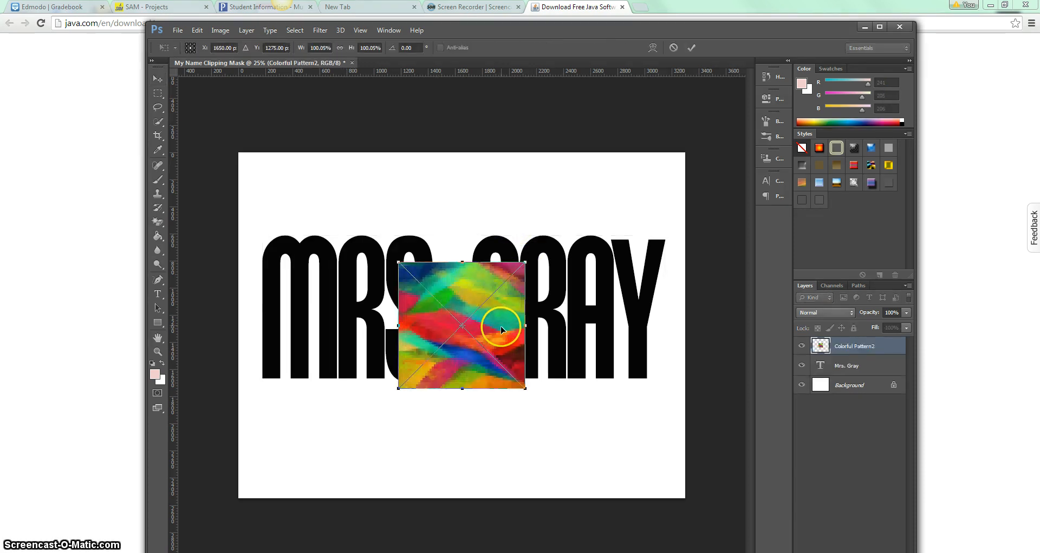
Stretch the placed pattern to about 343% width and 199% height and position it over the entire name text
{"action": "left_click_drag", "start_coordinate": [501, 325], "coordinate": [341, 216]}
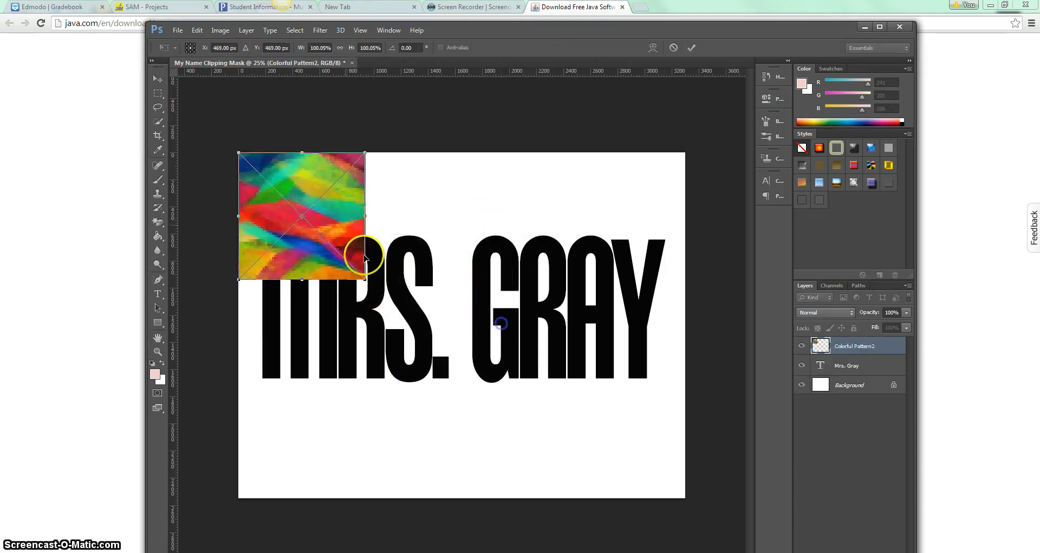
{"action": "left_click_drag", "start_coordinate": [363, 276], "coordinate": [688, 448]}
{"action": "left_click_drag", "start_coordinate": [600, 342], "coordinate": [600, 366]}
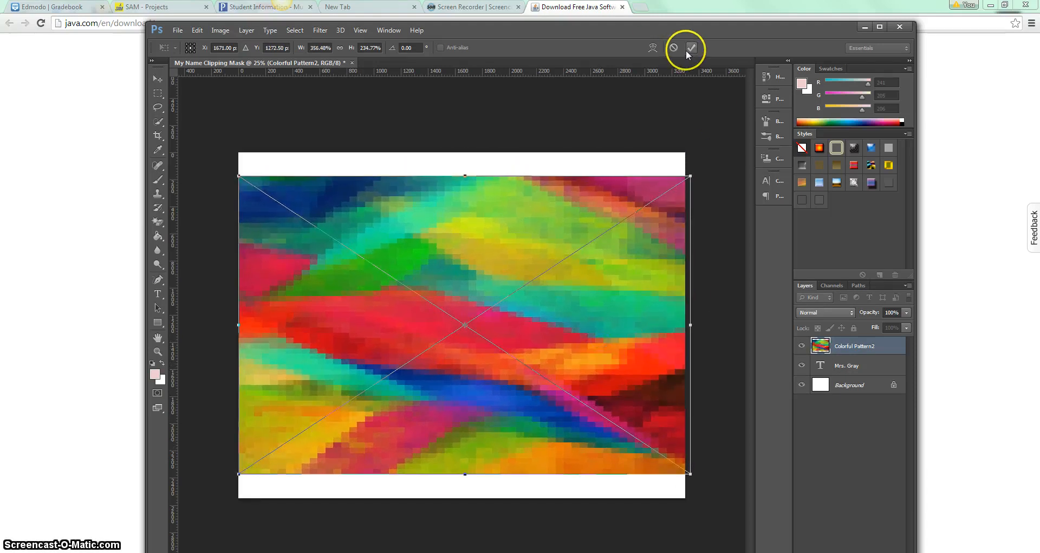
{"action": "left_click", "coordinate": [340, 48]}
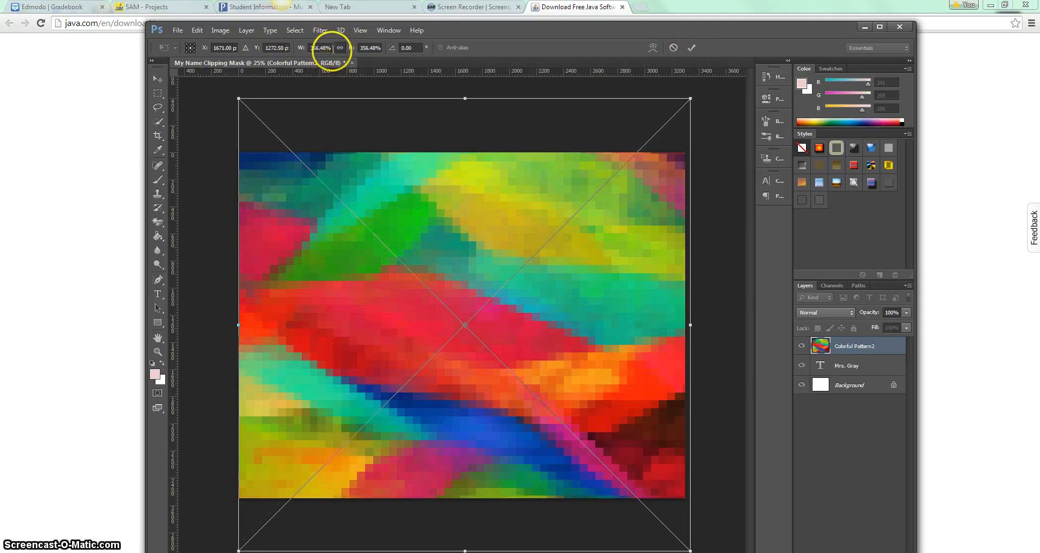
{"action": "left_click", "coordinate": [340, 48]}
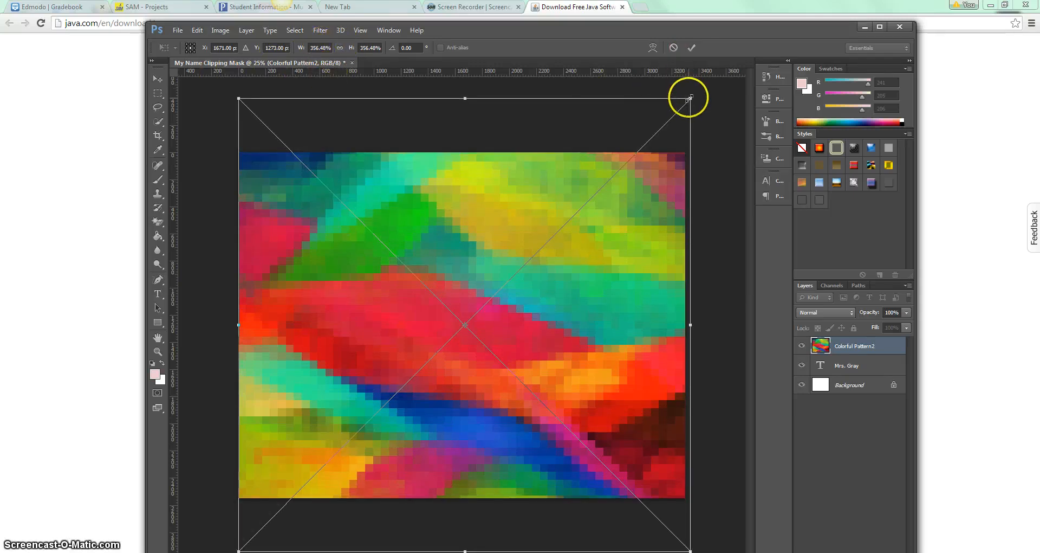
{"action": "left_click_drag", "start_coordinate": [690, 99], "coordinate": [674, 299]}
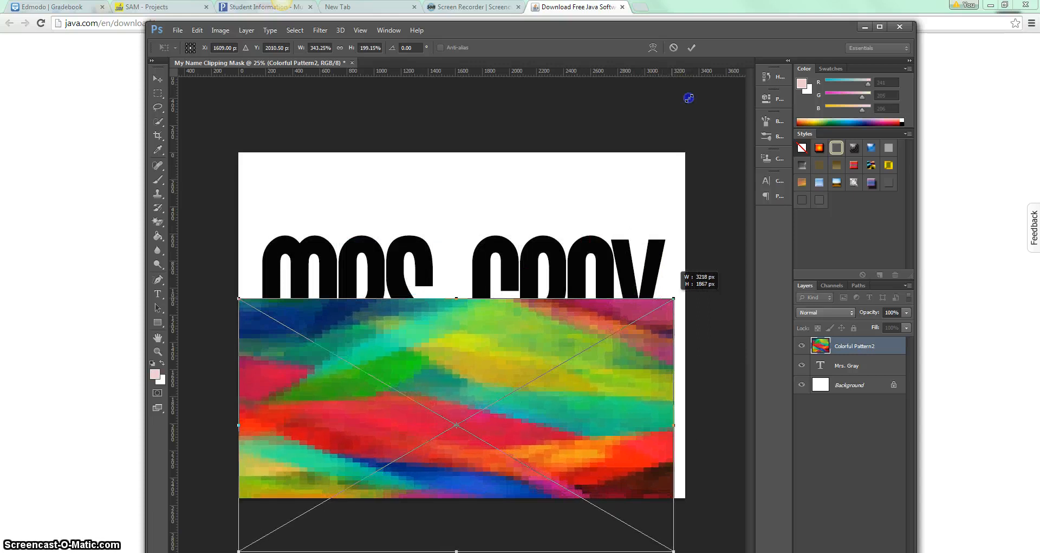
{"action": "mouse_move", "coordinate": [613, 399]}
{"action": "left_mouse_down"}
{"action": "mouse_move", "coordinate": [621, 288]}
{"action": "mouse_move", "coordinate": [612, 400]}
{"action": "left_mouse_up"}
{"action": "left_click", "coordinate": [692, 48]}
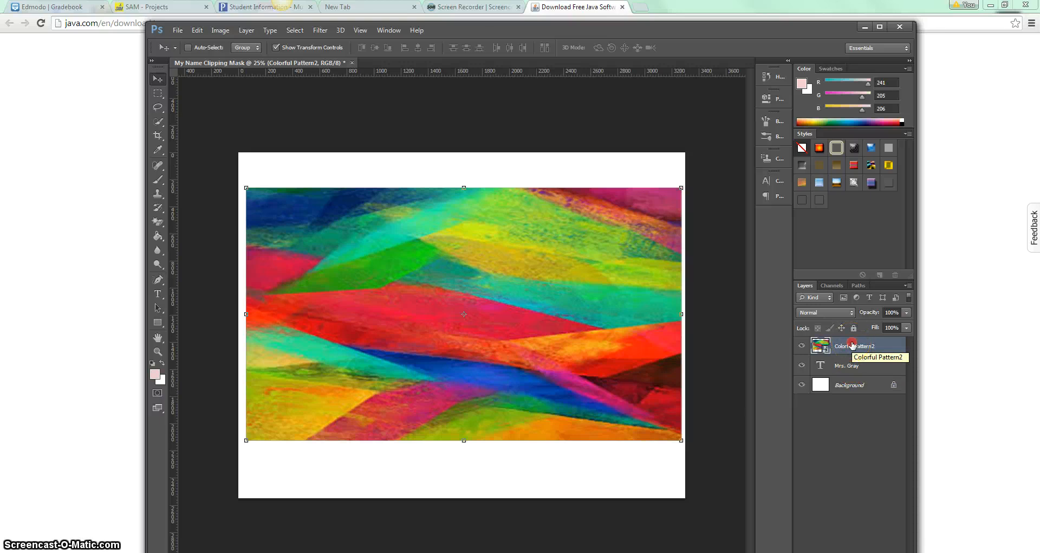
Create a clipping mask from the Colorful Pattern2 layer onto the name text layer below it
{"action": "right_click", "coordinate": [852, 345]}
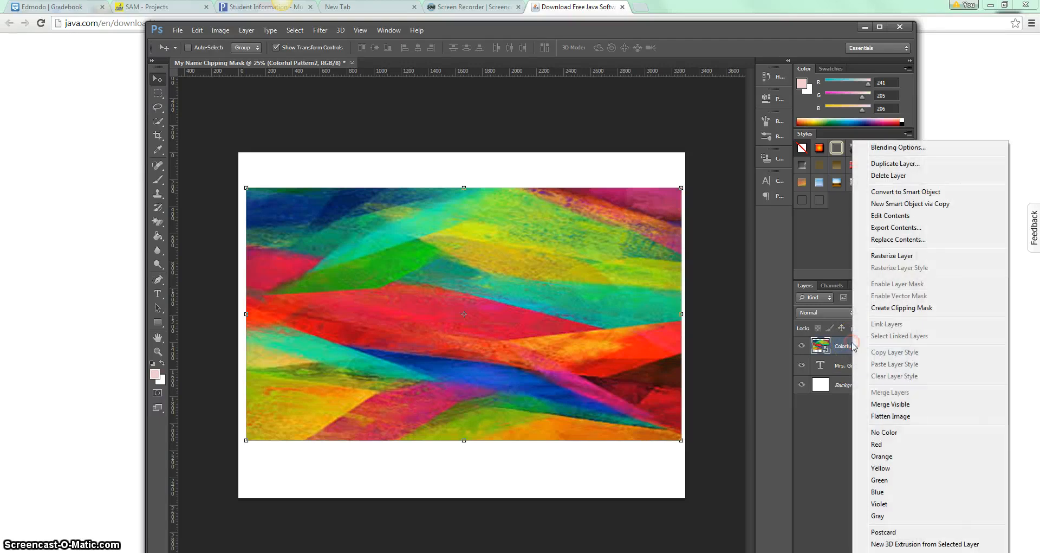
{"action": "left_click", "coordinate": [911, 309]}
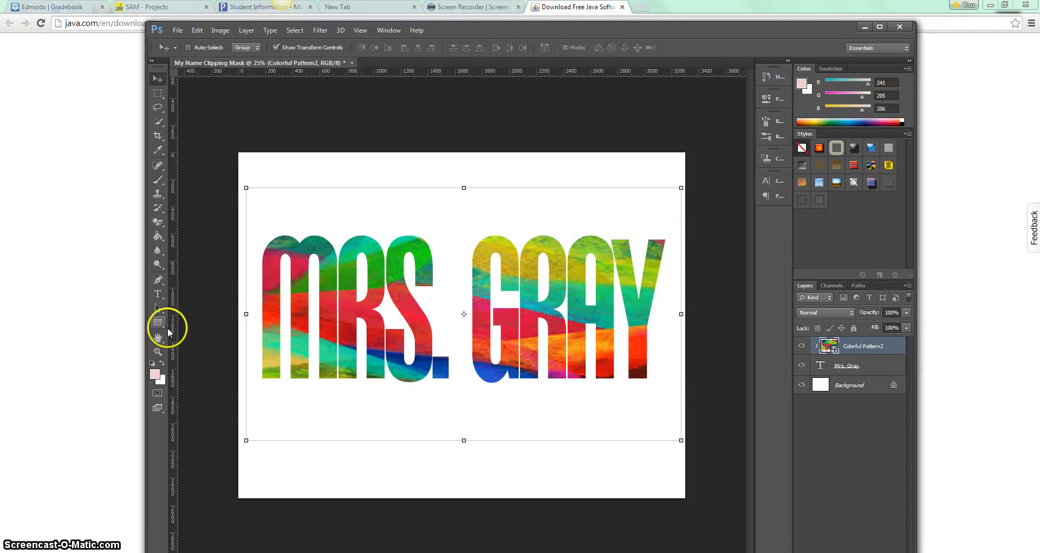
Move the Colorful Pattern2 layer slightly downward inside the name text to change which part of the pattern shows
{"action": "left_click", "coordinate": [155, 96]}
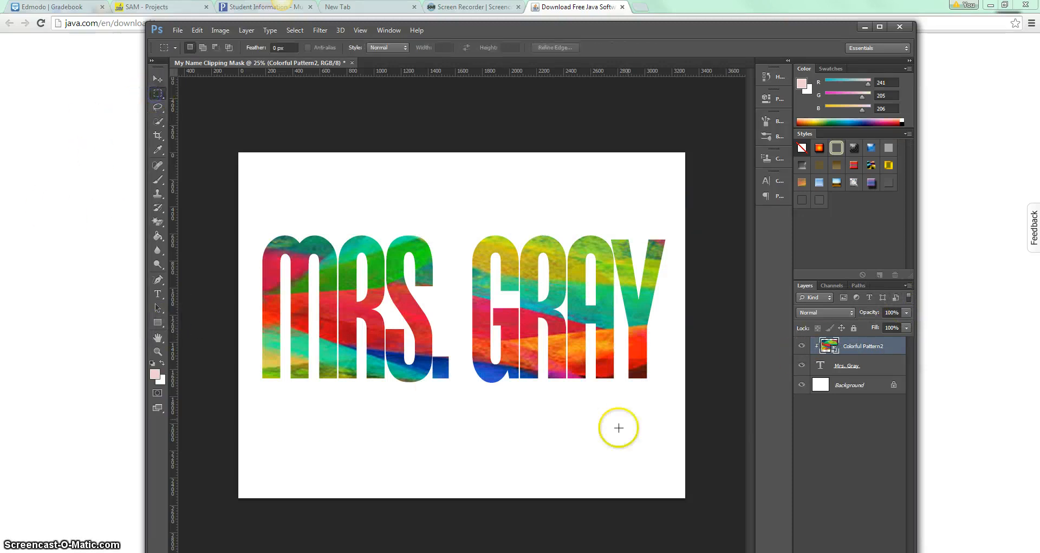
{"action": "left_click", "coordinate": [867, 344]}
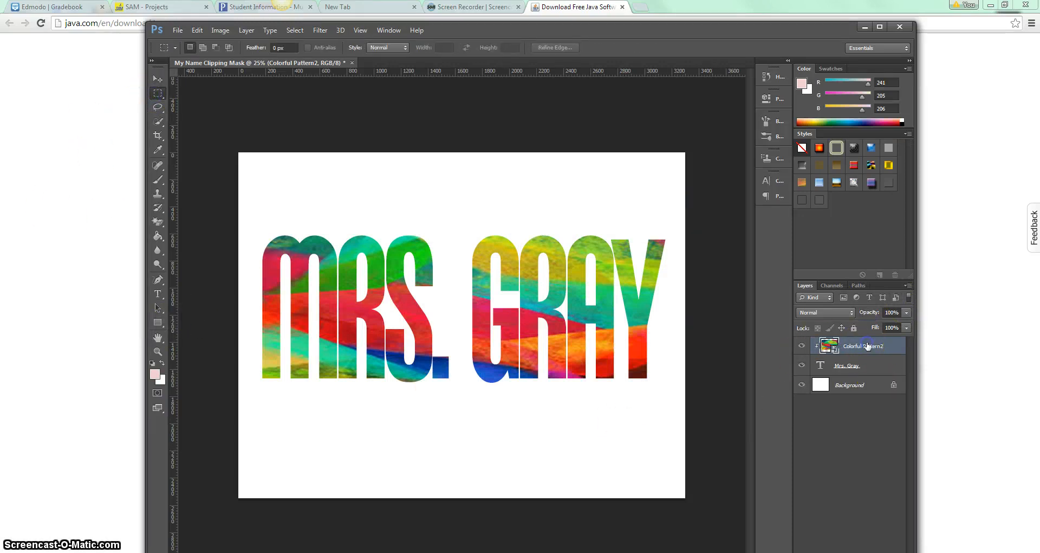
{"action": "left_click", "coordinate": [158, 78]}
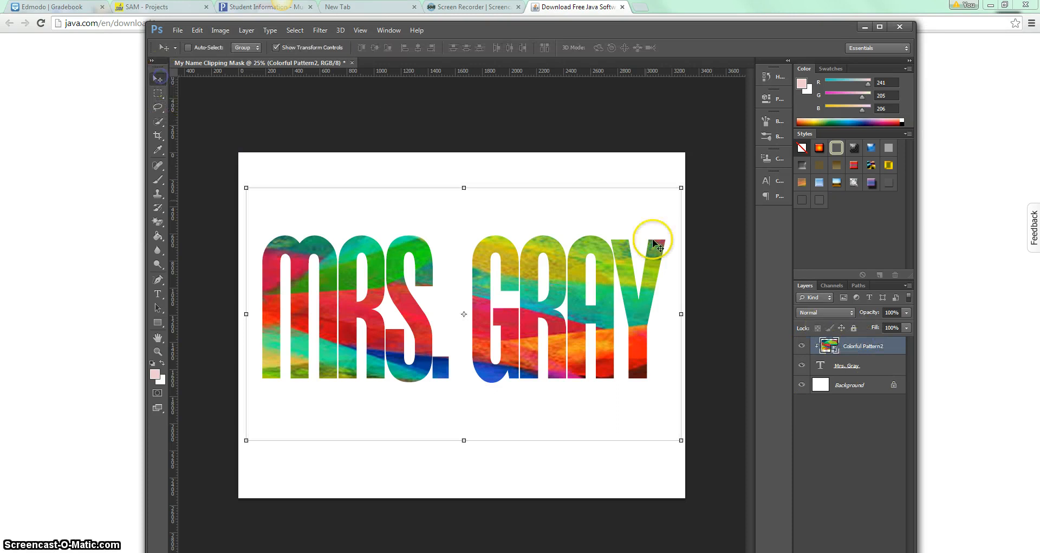
{"action": "left_click_drag", "start_coordinate": [593, 310], "coordinate": [578, 329]}
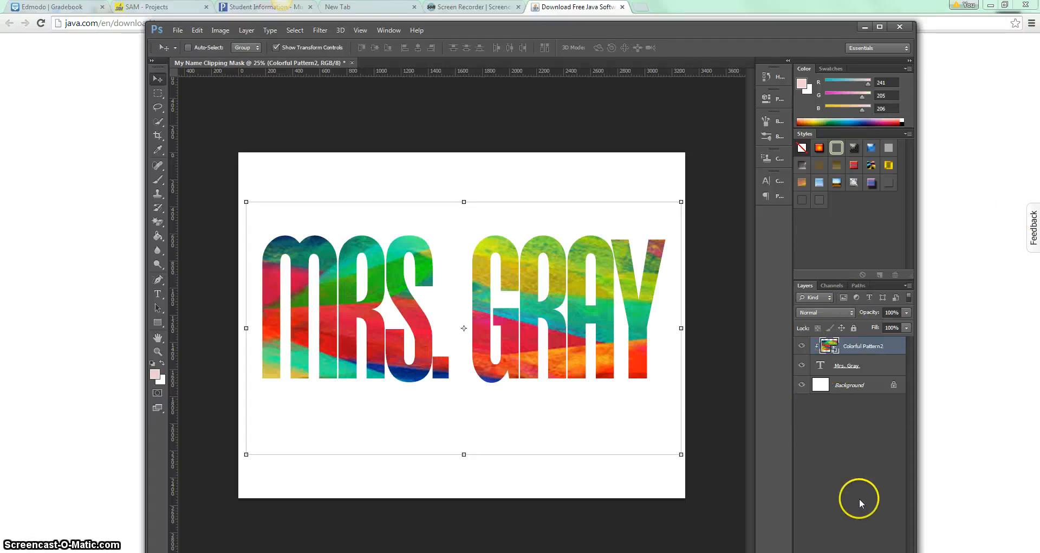
Maximize the window and add a Hue/Saturation adjustment layer above the Colorful Pattern2 layer with Hue set to -91
{"action": "left_click_drag", "start_coordinate": [771, 36], "coordinate": [773, 5]}
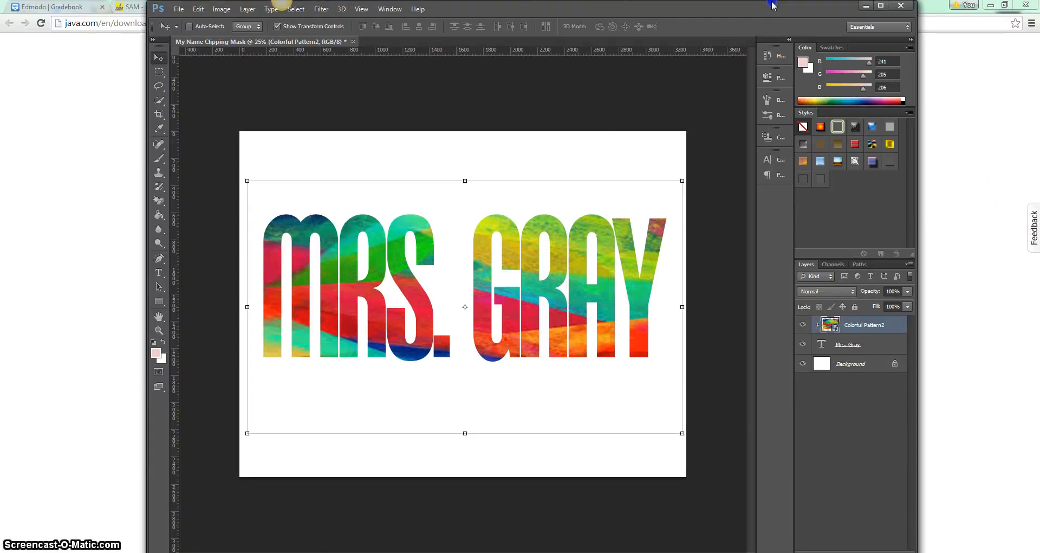
{"action": "left_click", "coordinate": [880, 6]}
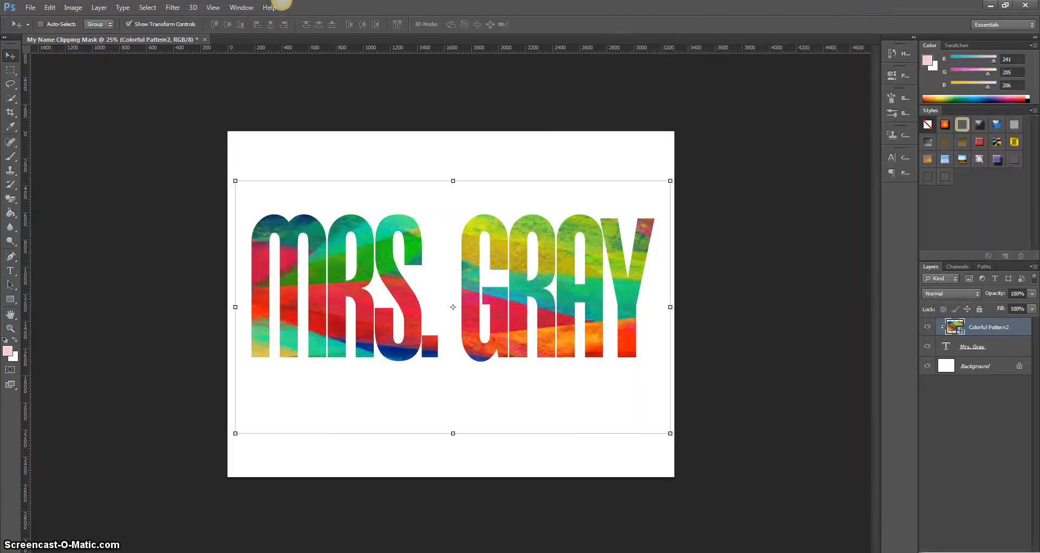
{"action": "left_click", "coordinate": [976, 552]}
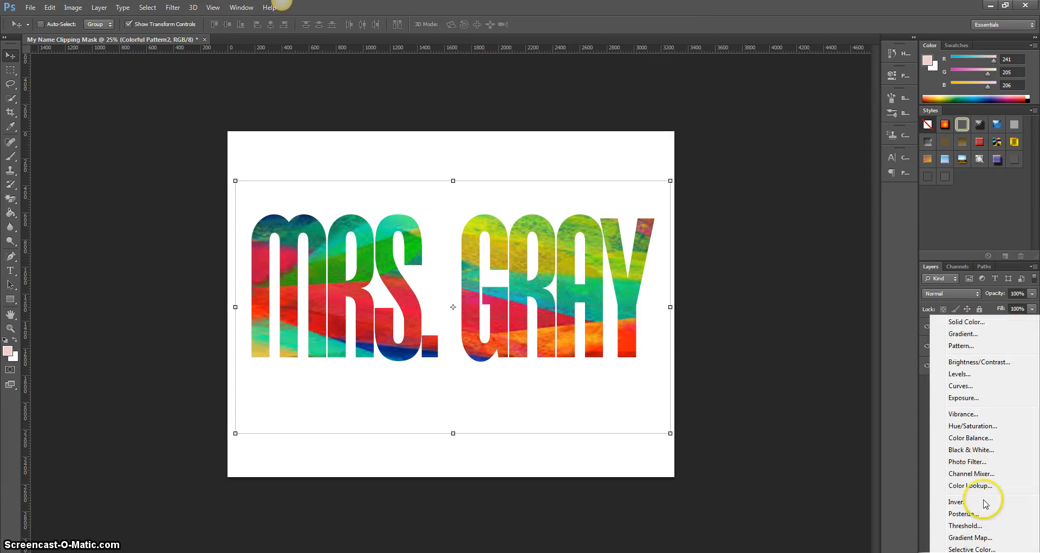
{"action": "left_click", "coordinate": [978, 426]}
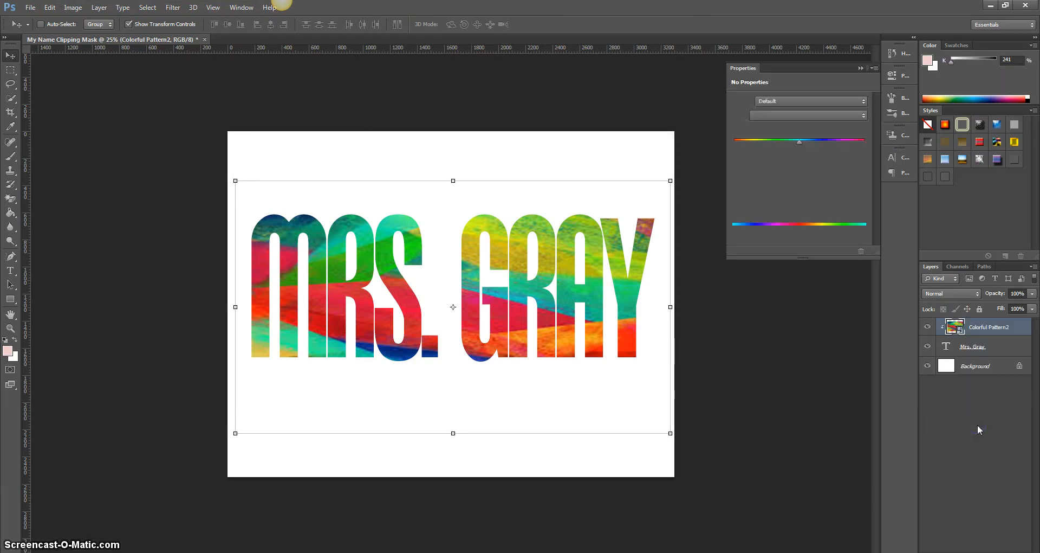
{"action": "left_click_drag", "start_coordinate": [799, 143], "coordinate": [759, 159]}
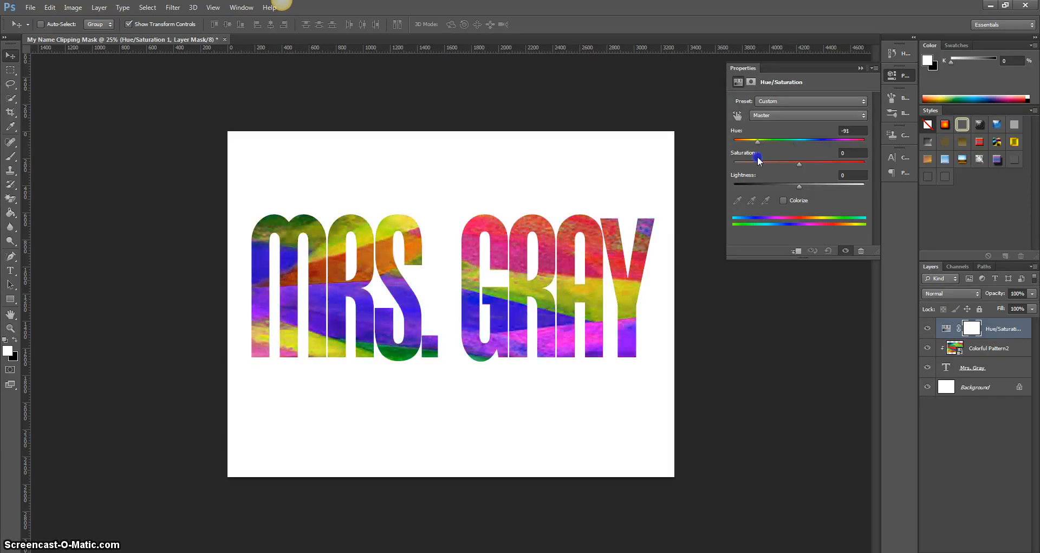
{"action": "left_click", "coordinate": [860, 67]}
Open the blending options of the name text layer and try the Bevel & Emboss effect, leaving it switched off
{"action": "left_click", "coordinate": [972, 349]}
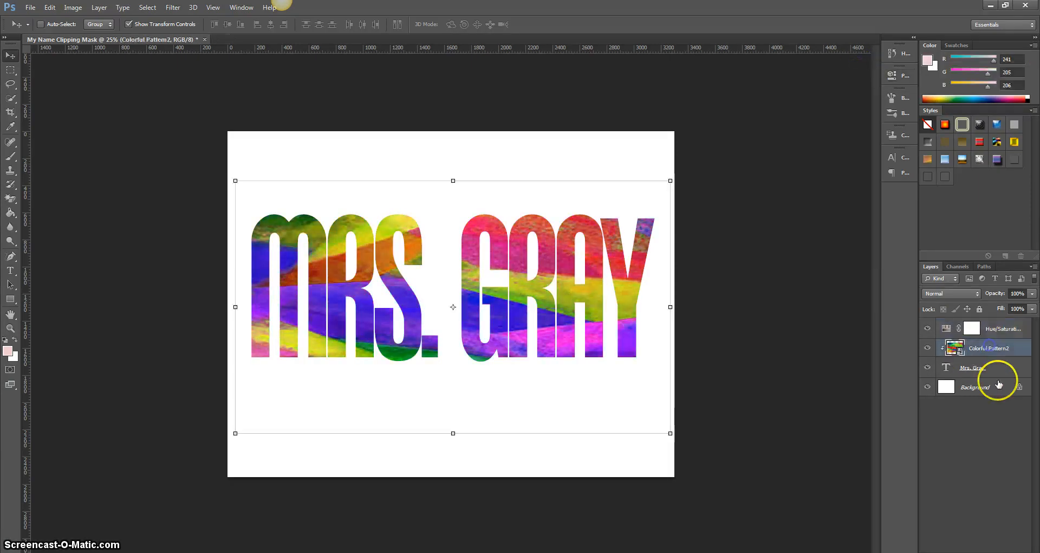
{"action": "left_click", "coordinate": [1010, 369]}
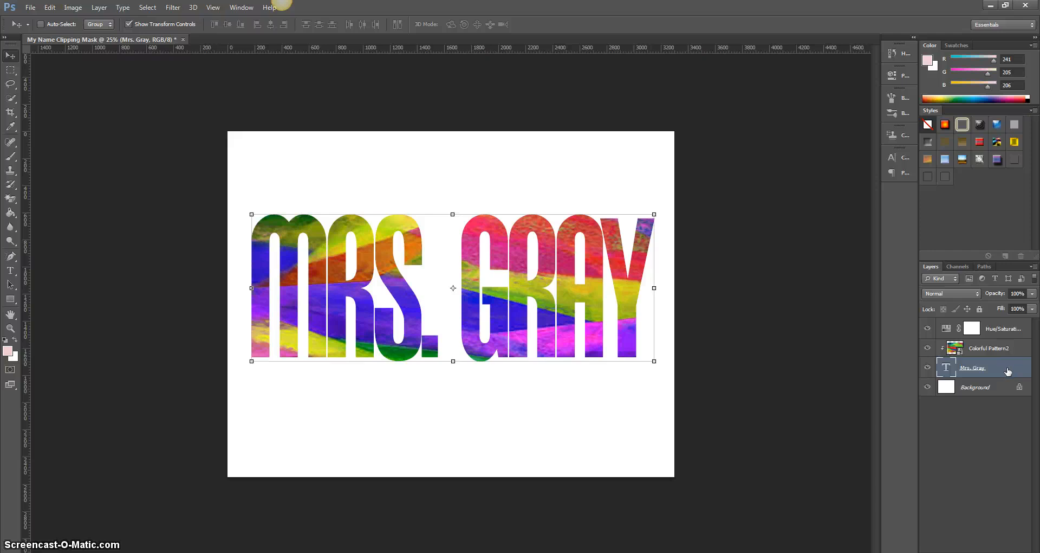
{"action": "left_click", "coordinate": [99, 8]}
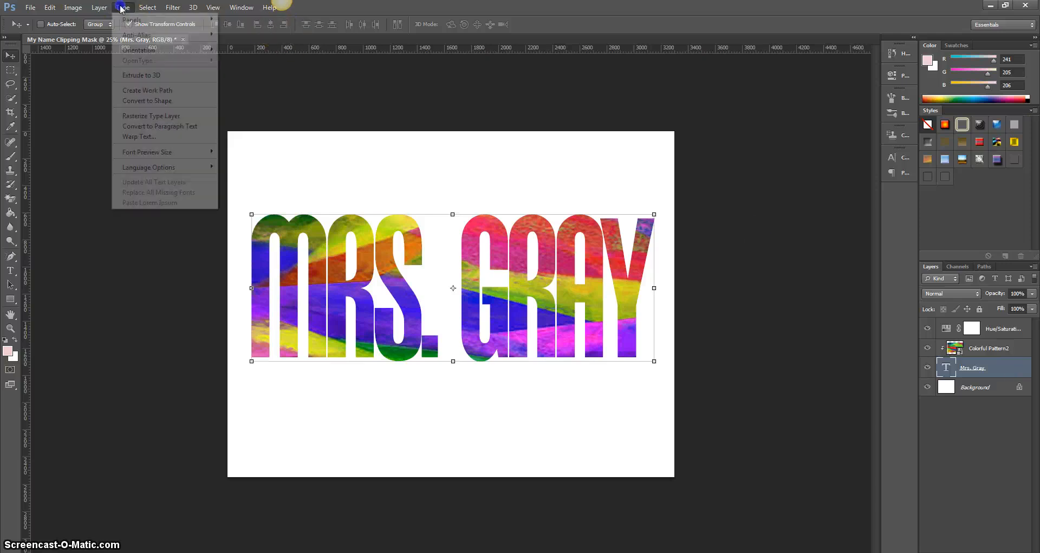
{"action": "mouse_move", "coordinate": [116, 66]}
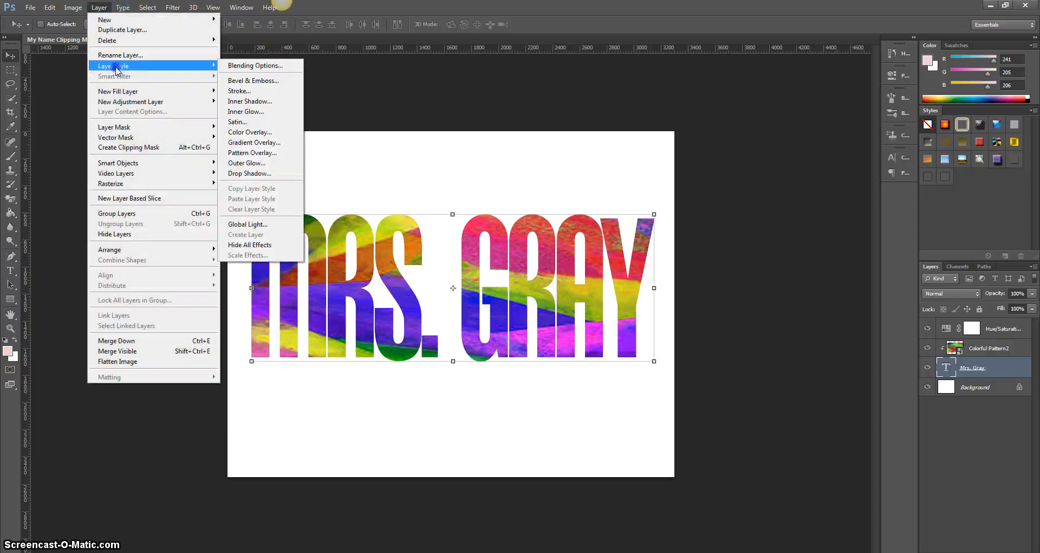
{"action": "left_click", "coordinate": [254, 65]}
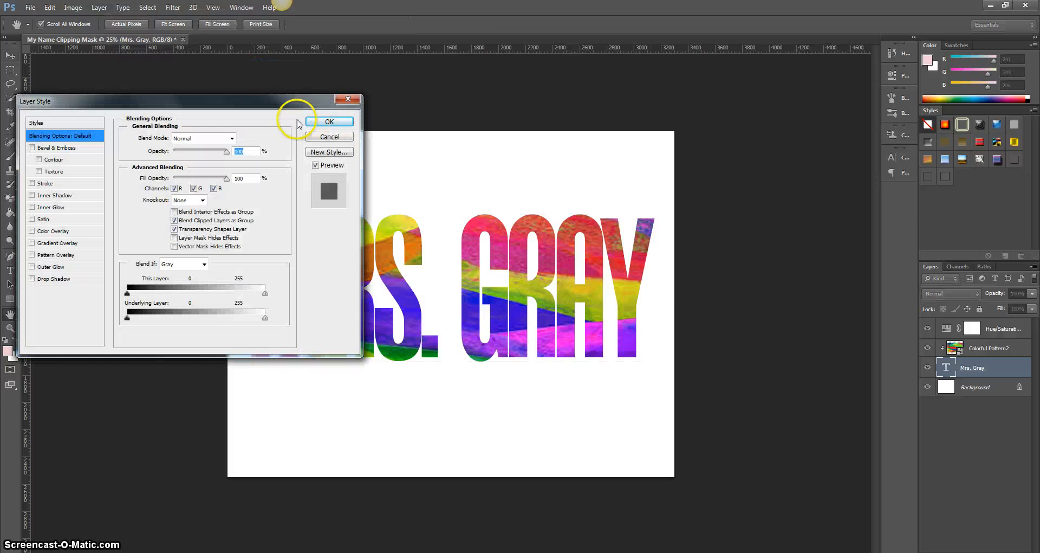
{"action": "left_click_drag", "start_coordinate": [298, 106], "coordinate": [931, 67]}
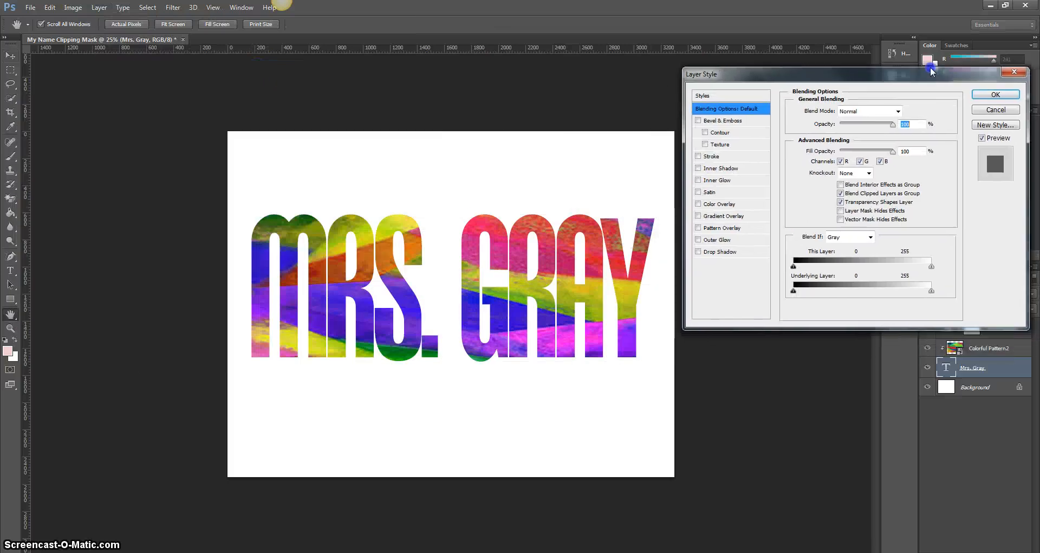
{"action": "left_click", "coordinate": [694, 113]}
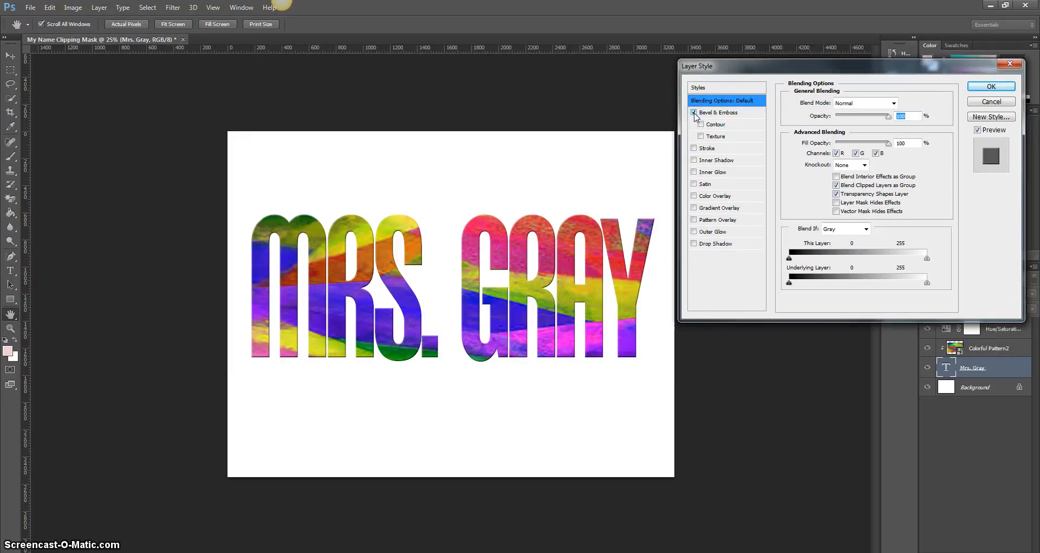
{"action": "left_click", "coordinate": [694, 112]}
Add a thick outside Stroke to the name text layer, using a color sampled from the letter G, and apply the style
{"action": "left_click", "coordinate": [695, 148]}
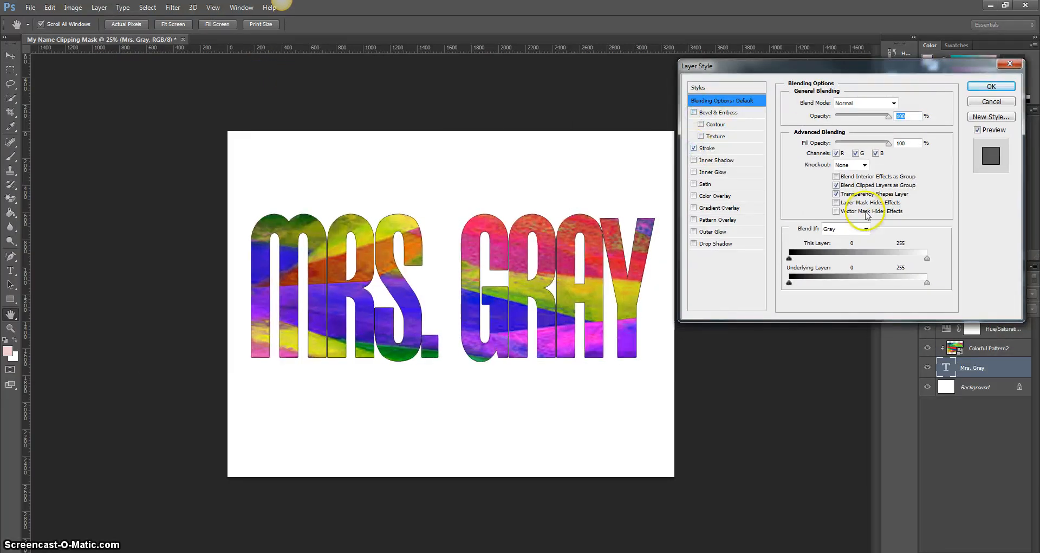
{"action": "left_click", "coordinate": [732, 148]}
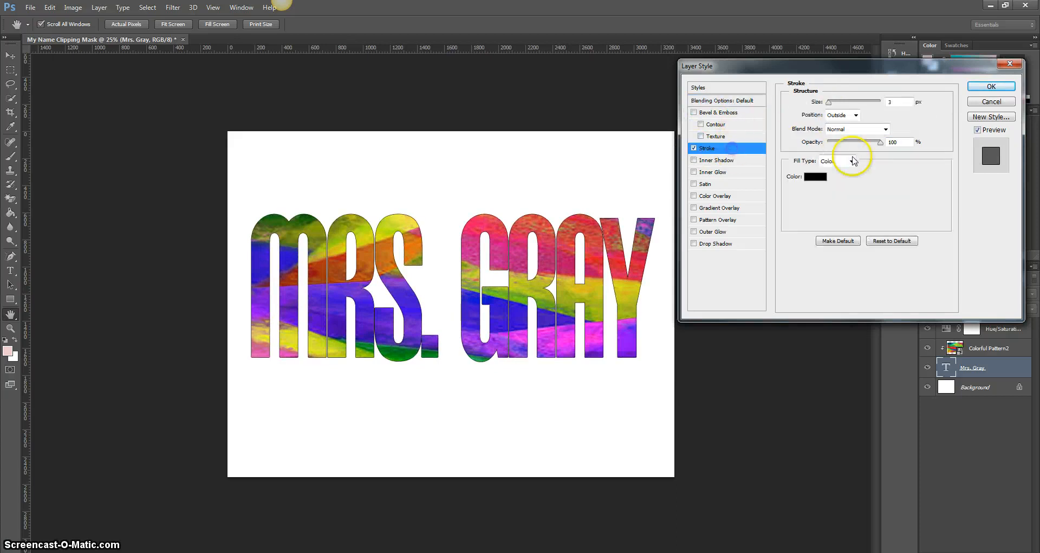
{"action": "left_click", "coordinate": [817, 176]}
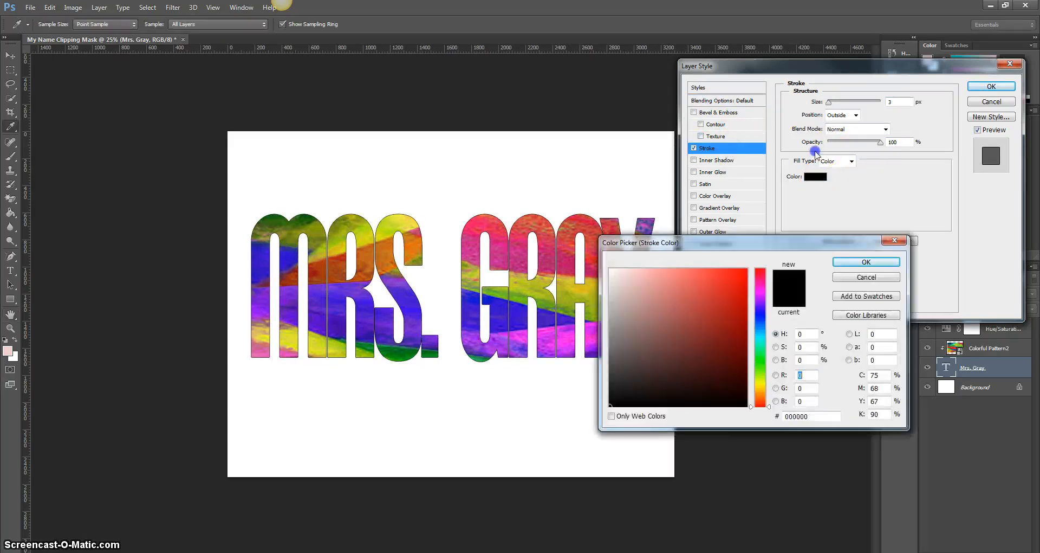
{"action": "left_click", "coordinate": [506, 244]}
{"action": "left_click", "coordinate": [866, 262]}
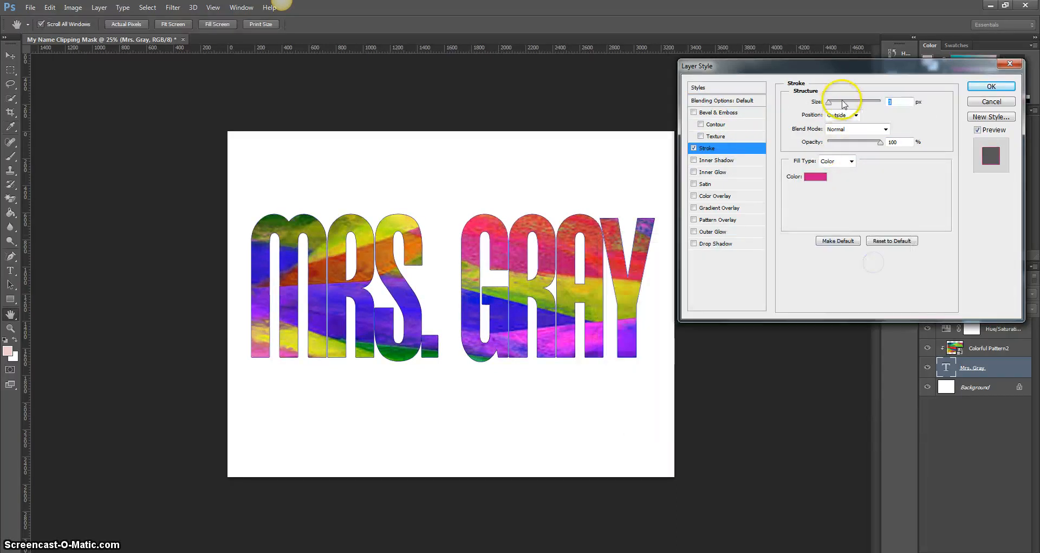
{"action": "left_click", "coordinate": [843, 102]}
{"action": "left_click_drag", "start_coordinate": [843, 106], "coordinate": [838, 103]}
{"action": "left_click", "coordinate": [1000, 88]}
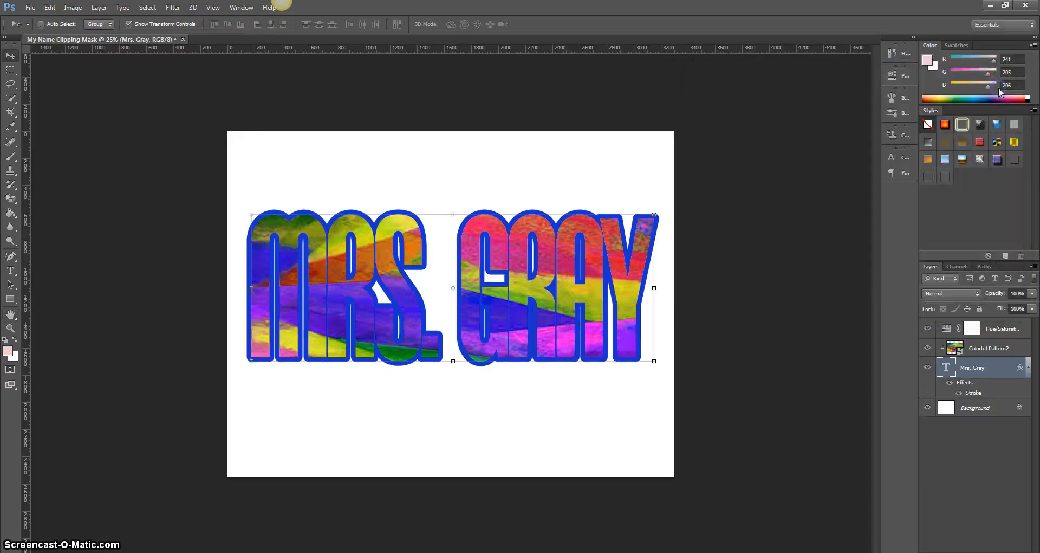
Hide the Hue/Saturation adjustment layer to bring back the pattern's original colors
{"action": "left_click", "coordinate": [10, 70]}
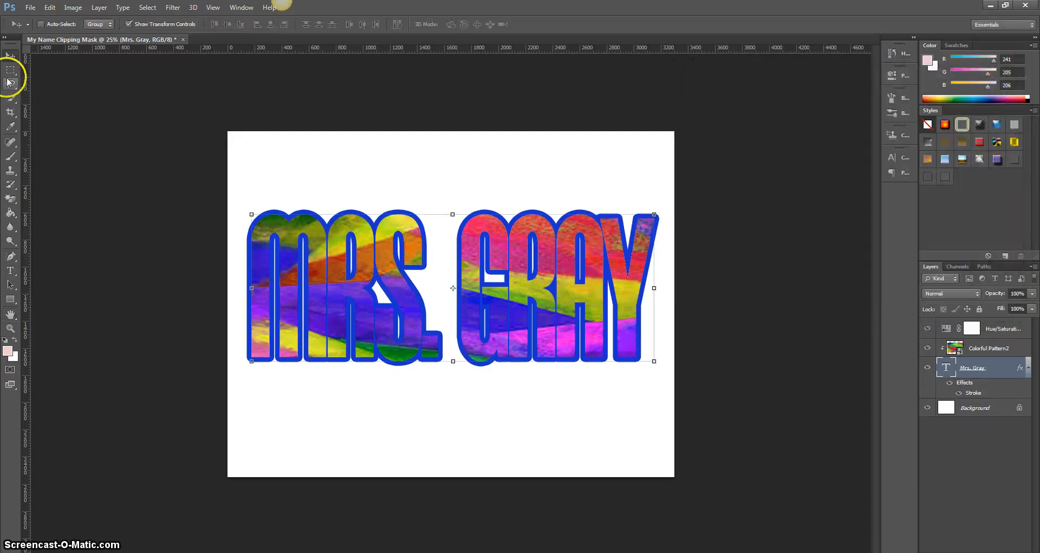
{"action": "left_click", "coordinate": [999, 329]}
{"action": "left_click", "coordinate": [927, 330]}
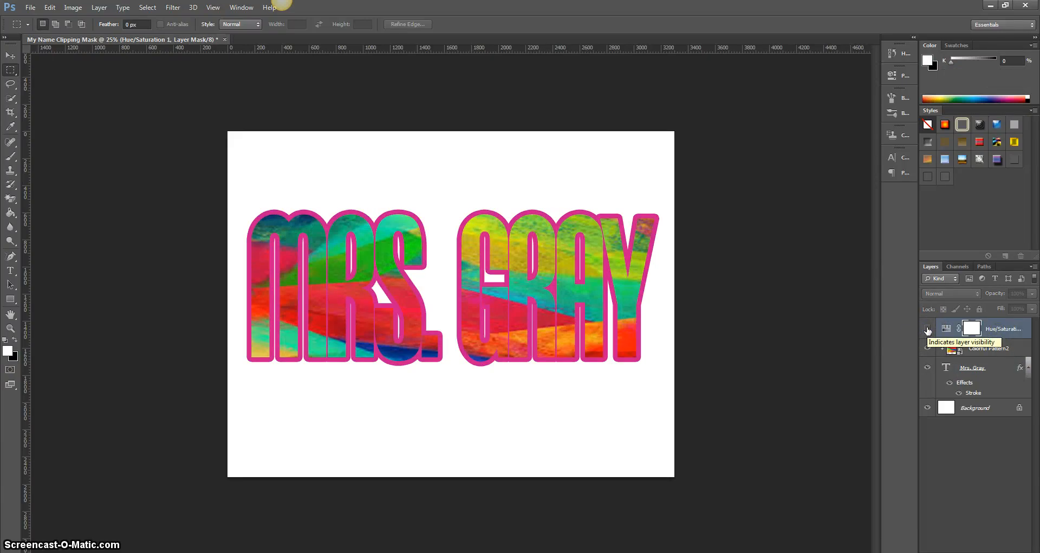
{"action": "left_click", "coordinate": [1001, 352]}
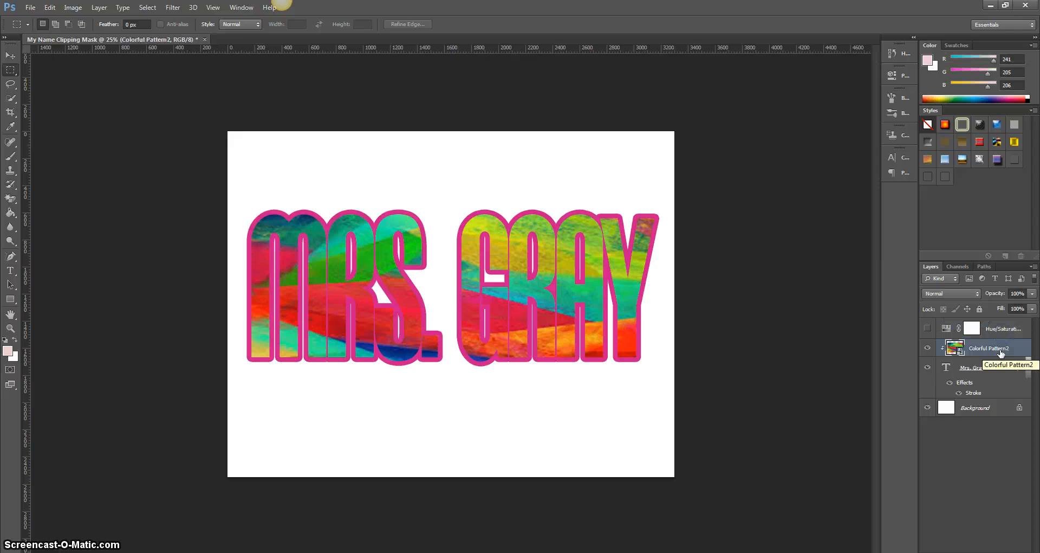
{"action": "left_click_drag", "start_coordinate": [997, 352], "coordinate": [975, 375]}
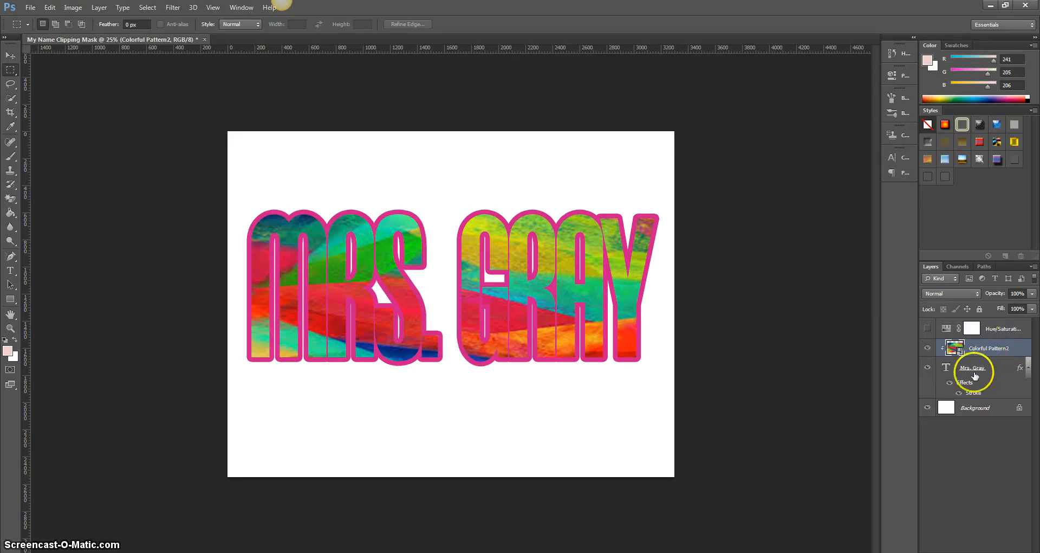
{"action": "right_click", "coordinate": [993, 346]}
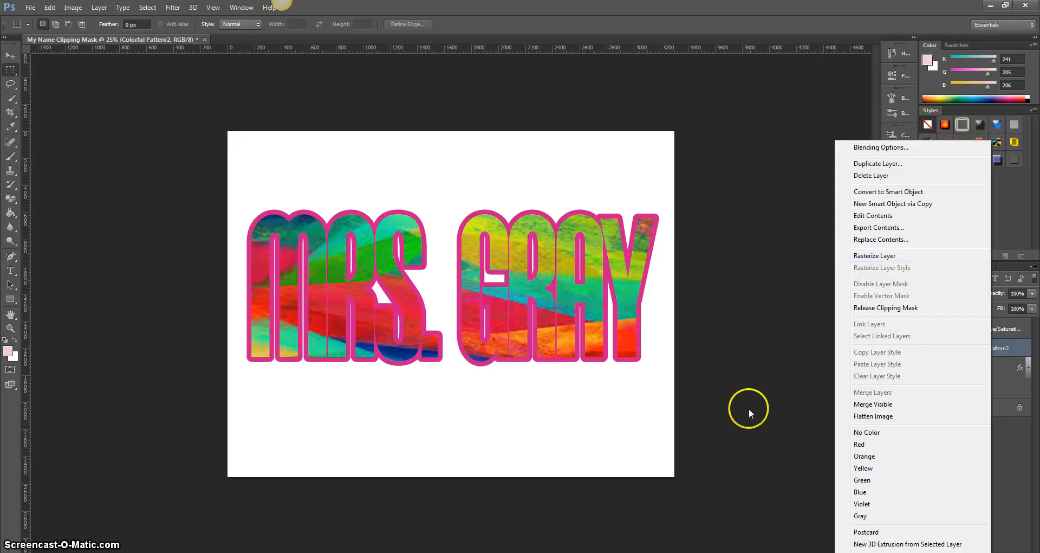
{"action": "left_click", "coordinate": [748, 393]}
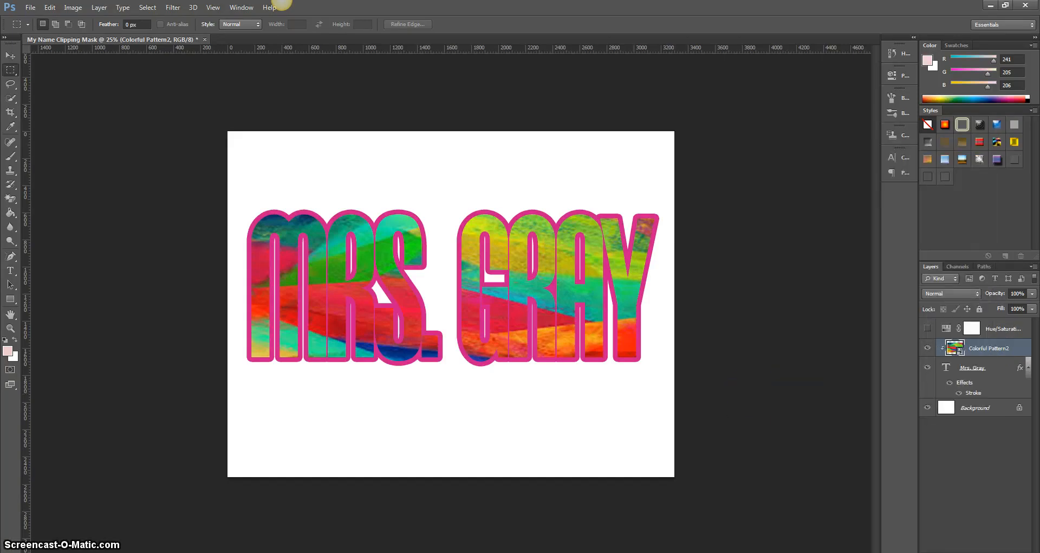